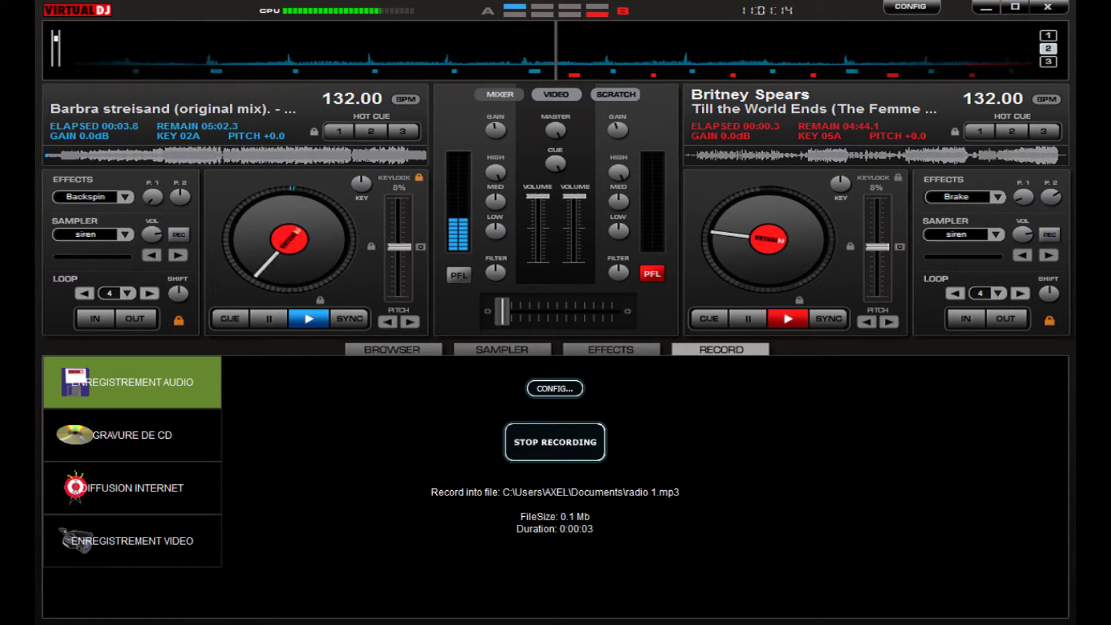
- Lower deck B's volume fader to minimum and browse to the user's Downloads folder
left_click_drag(575, 196, 575, 260)
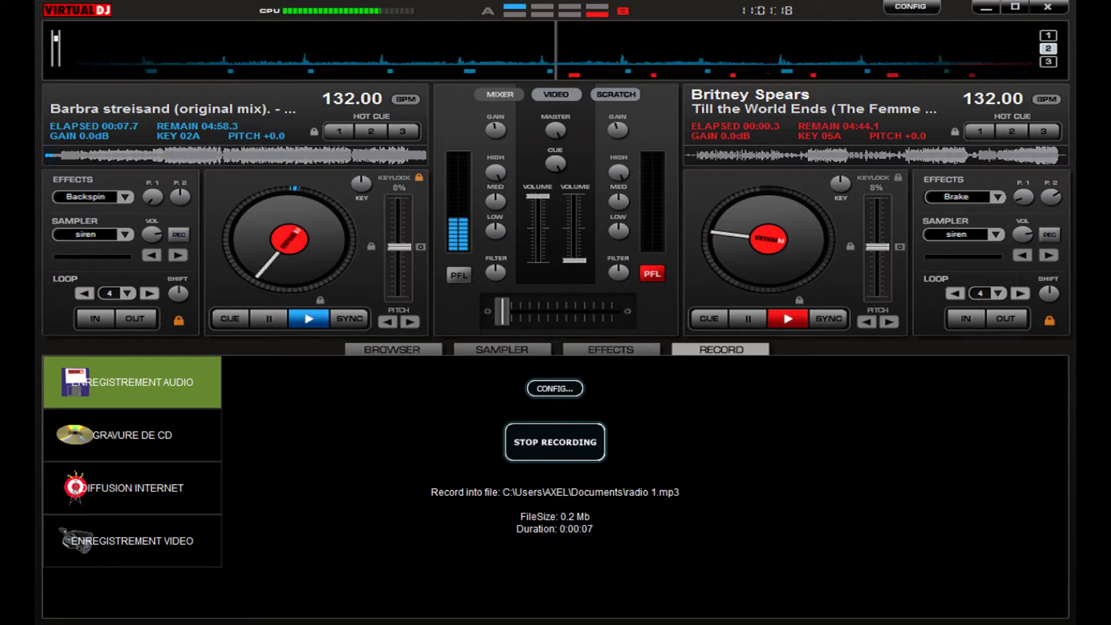
left_click(392, 349)
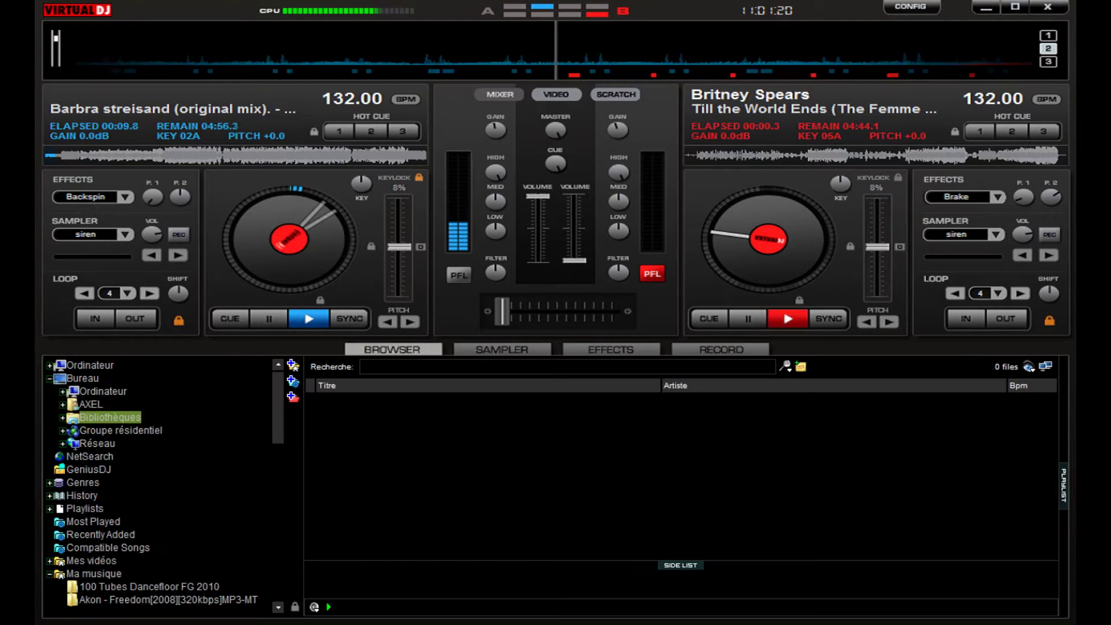
left_click(63, 404)
left_click(118, 443)
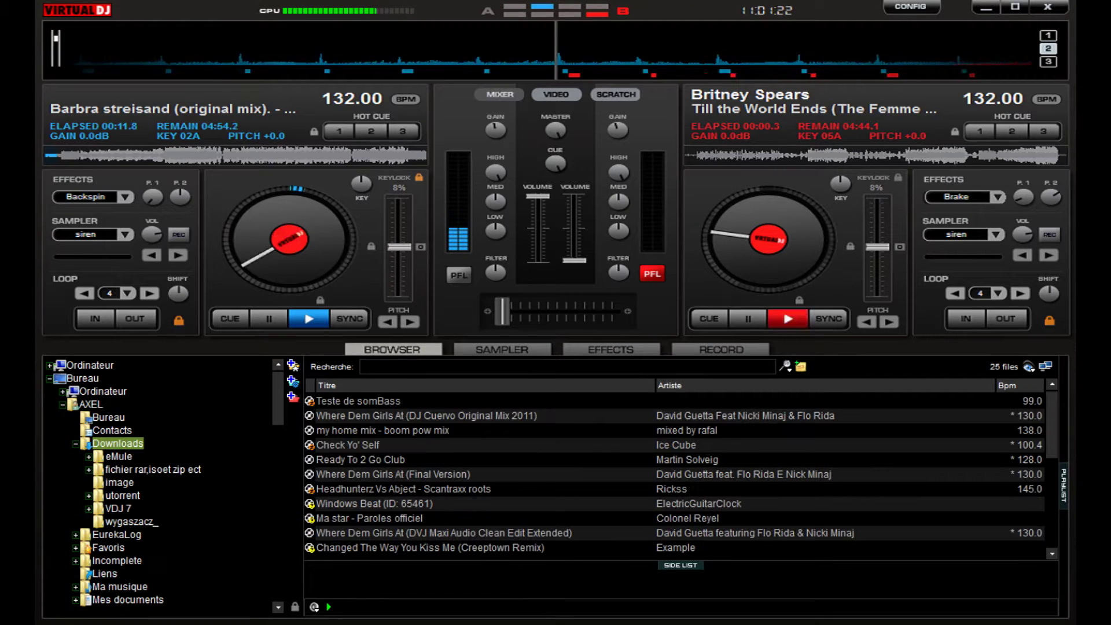
- Load Where Dem Girls At (DJ Cuervo Original Mix 2011) onto deck B, play it and skip ahead in the track
left_click(426, 416)
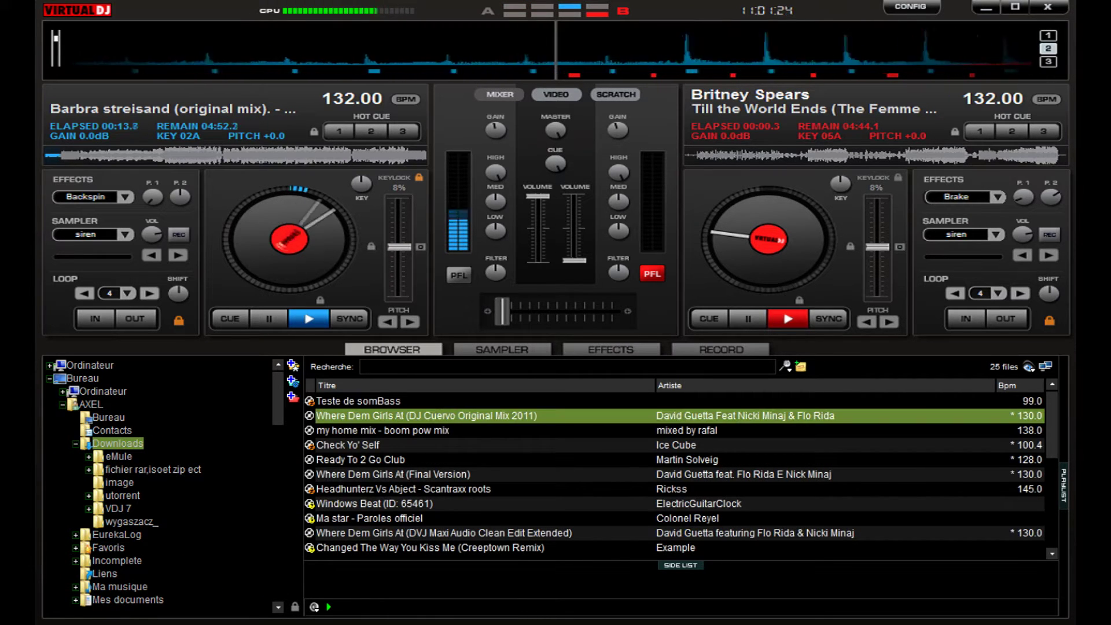
key("shift+Right")
key("space")
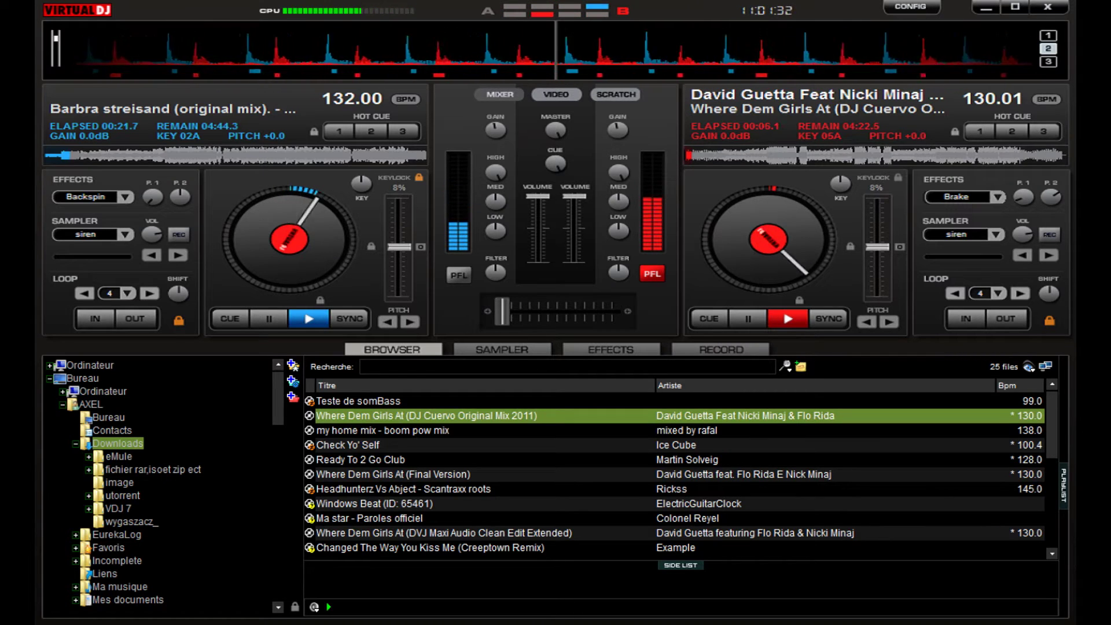
left_click(764, 156)
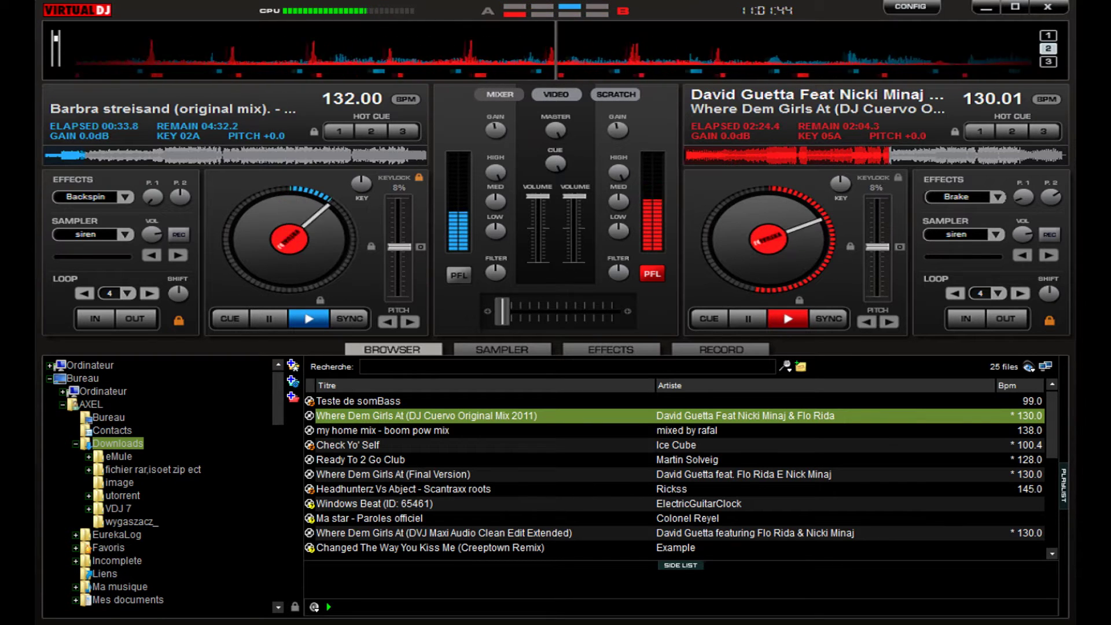
- Load Save The World (Cazzette Bootleg) onto deck B, preview it and stop it
key("Down")
key("Down")
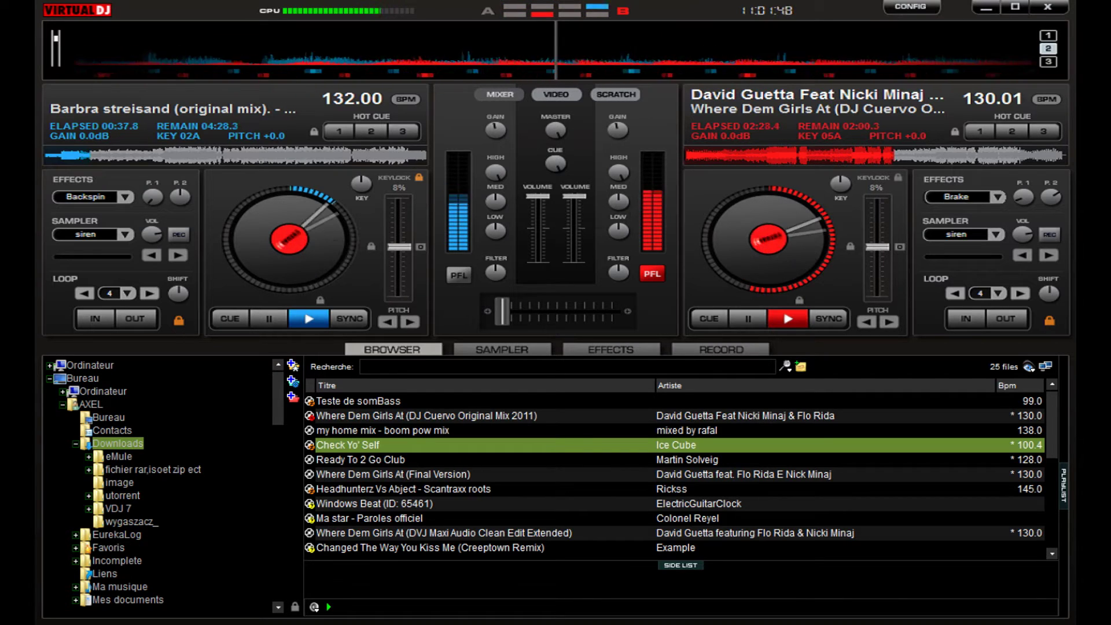
scroll(674, 474, "down", 5)
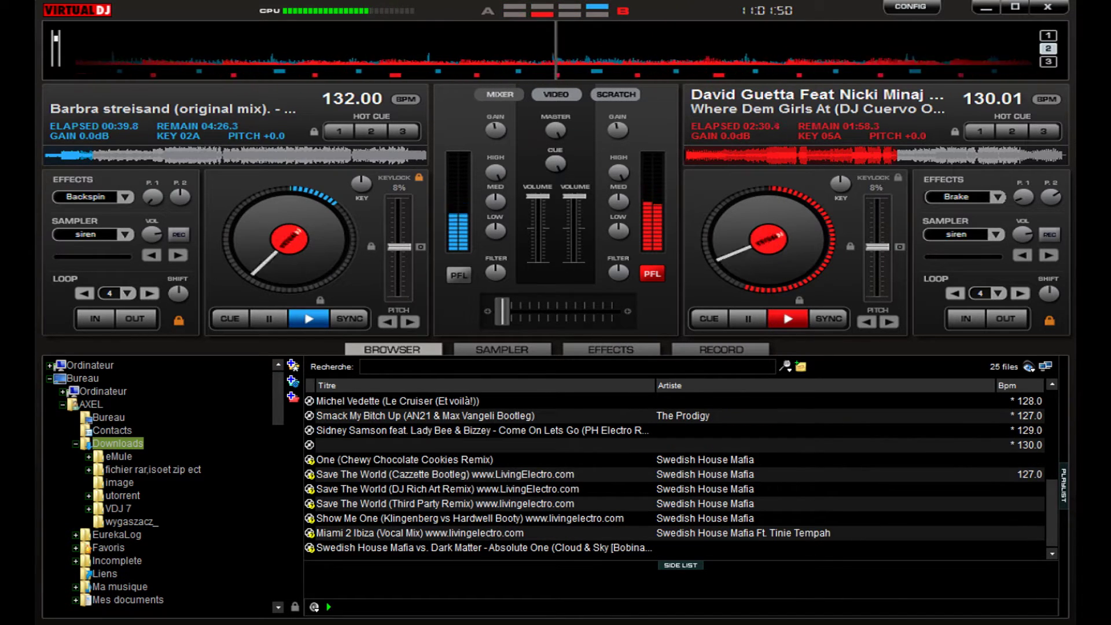
double_click(444, 474)
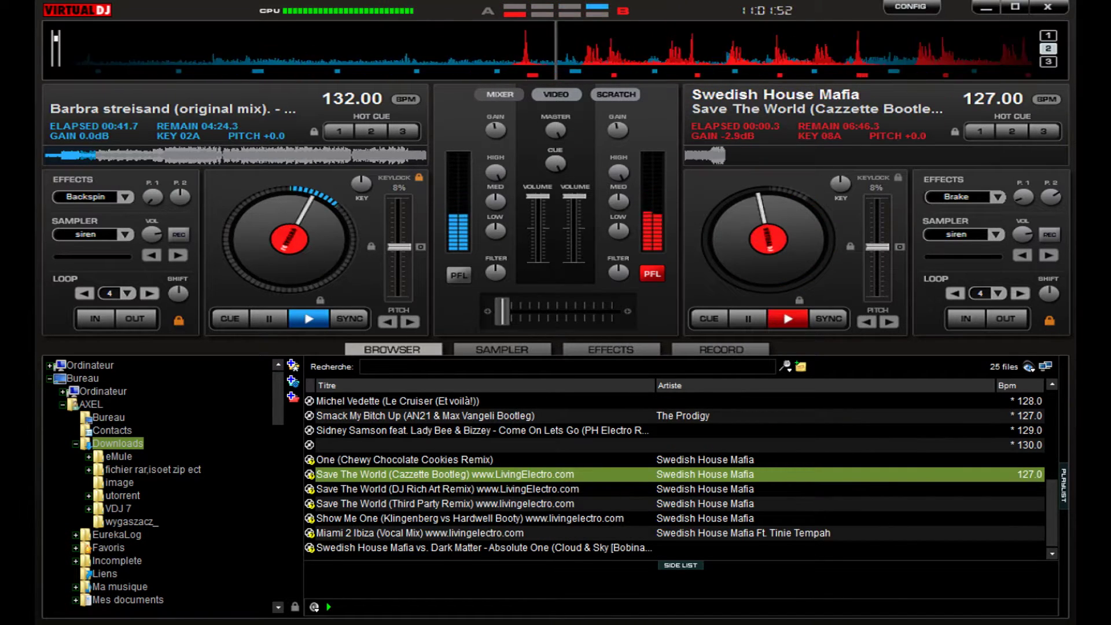
key("space")
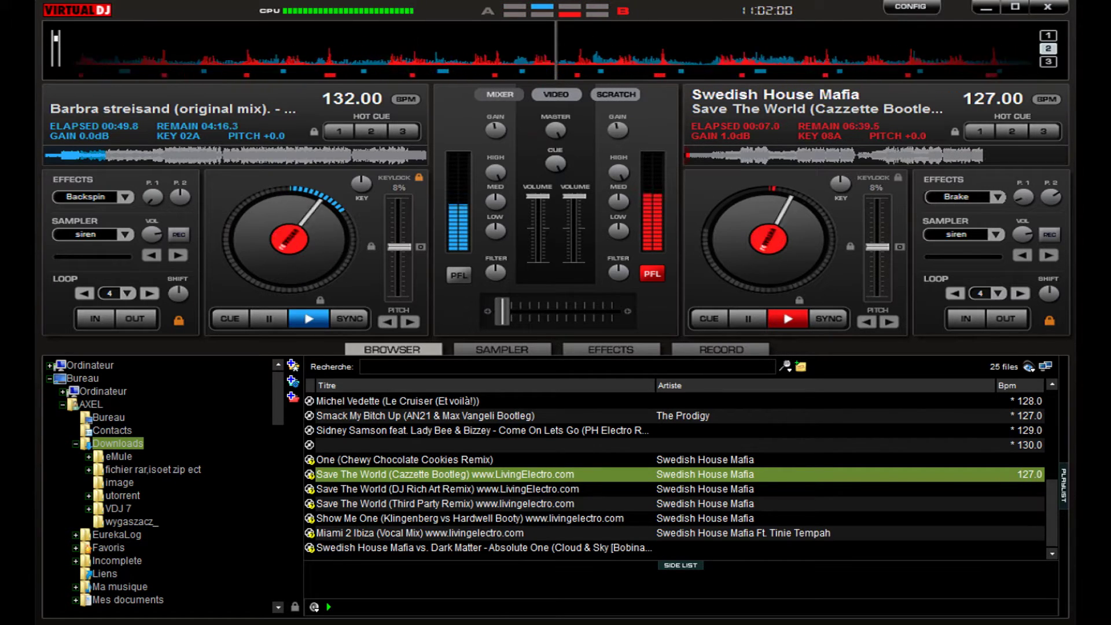
key("Down")
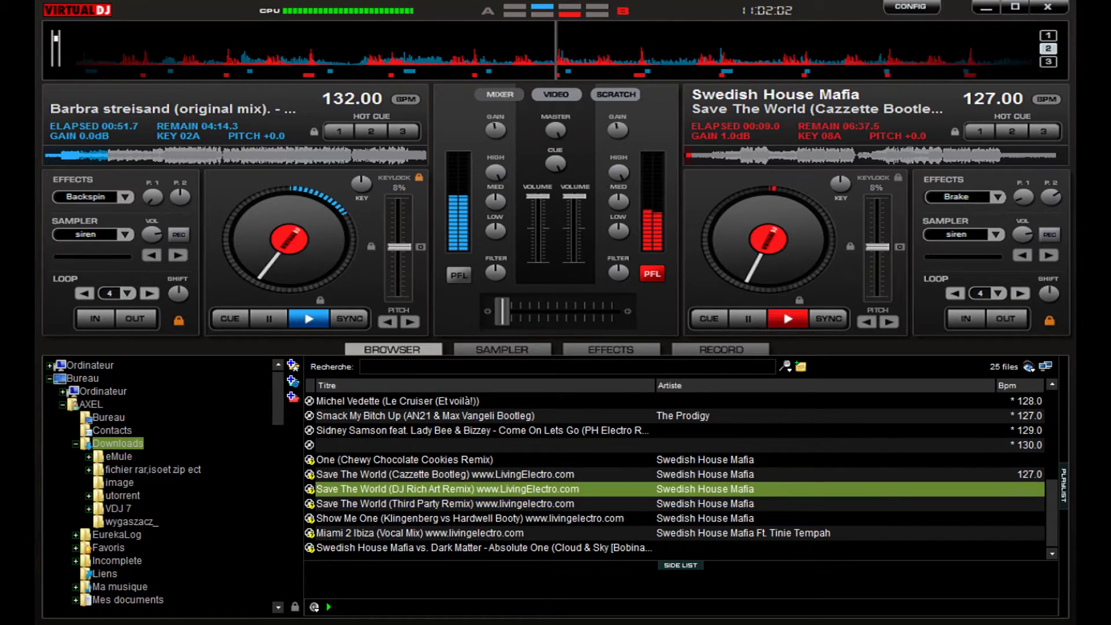
key("space")
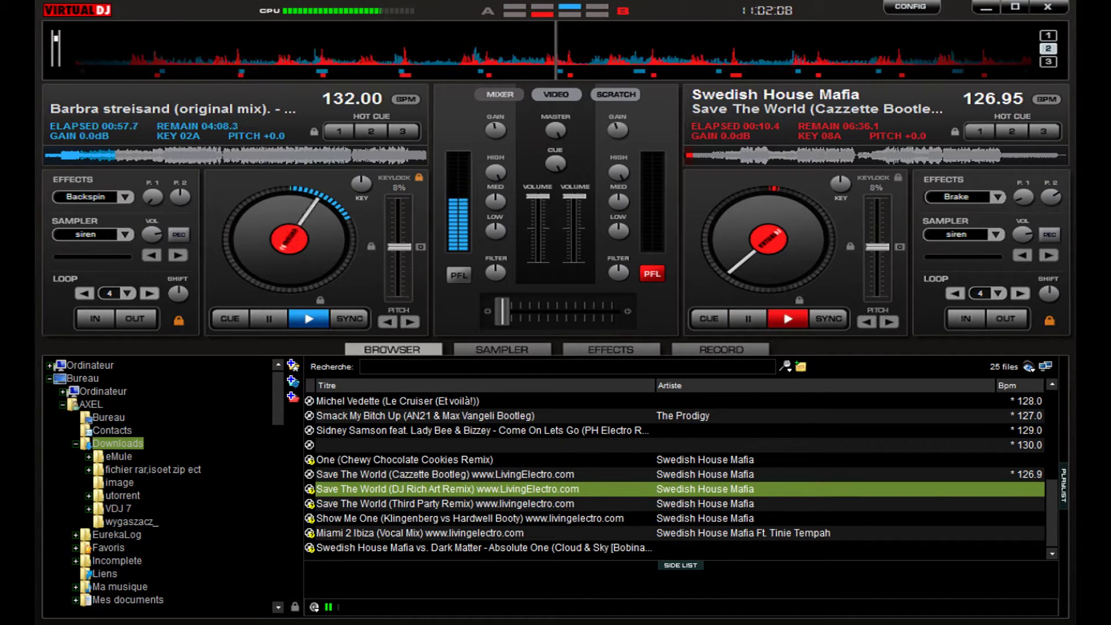
- Browse the Swedish House Mafia tracks, load Save The World (DJ Rich Art Remix) onto deck B and transition the mix to it
key("Down")
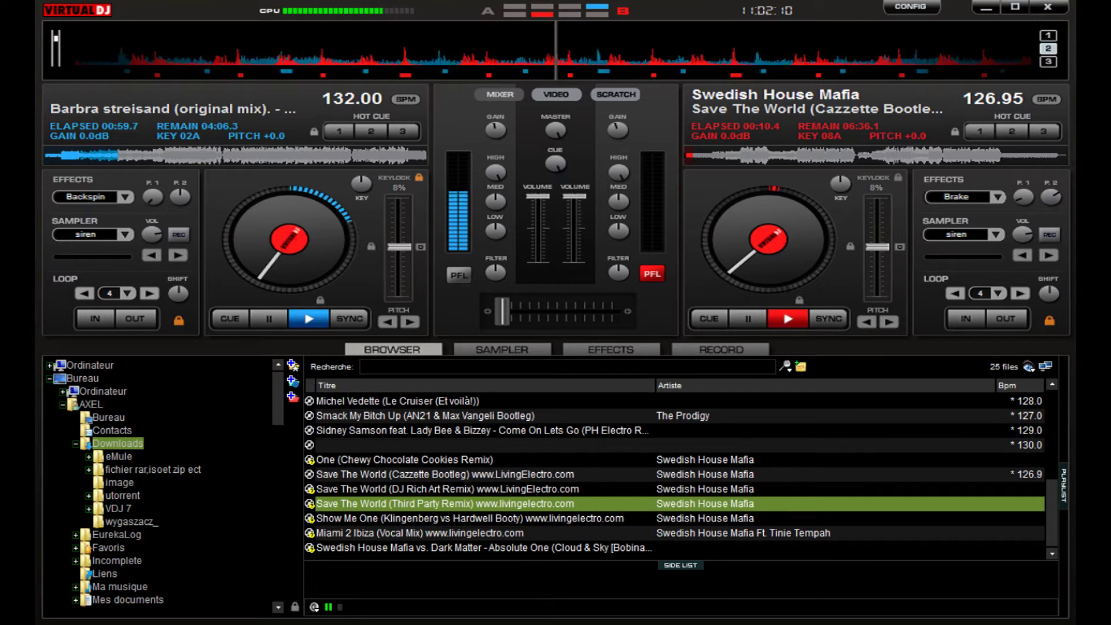
key("Down")
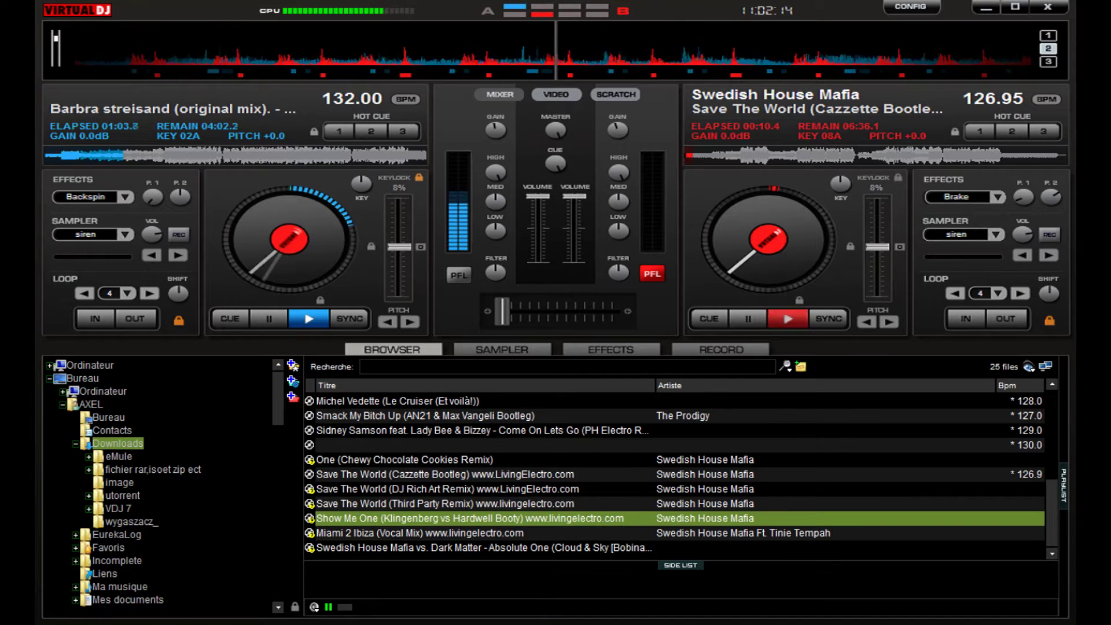
key("Up")
key("Down")
key("Down")
key("Down")
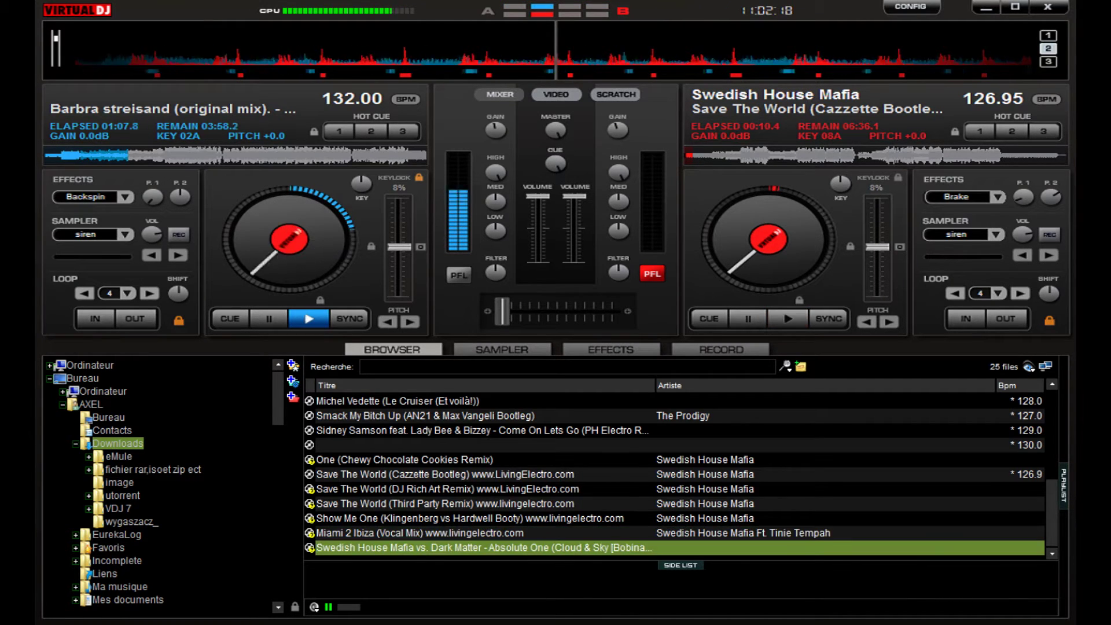
key("Up")
key("Up")
key("Up")
key("Up")
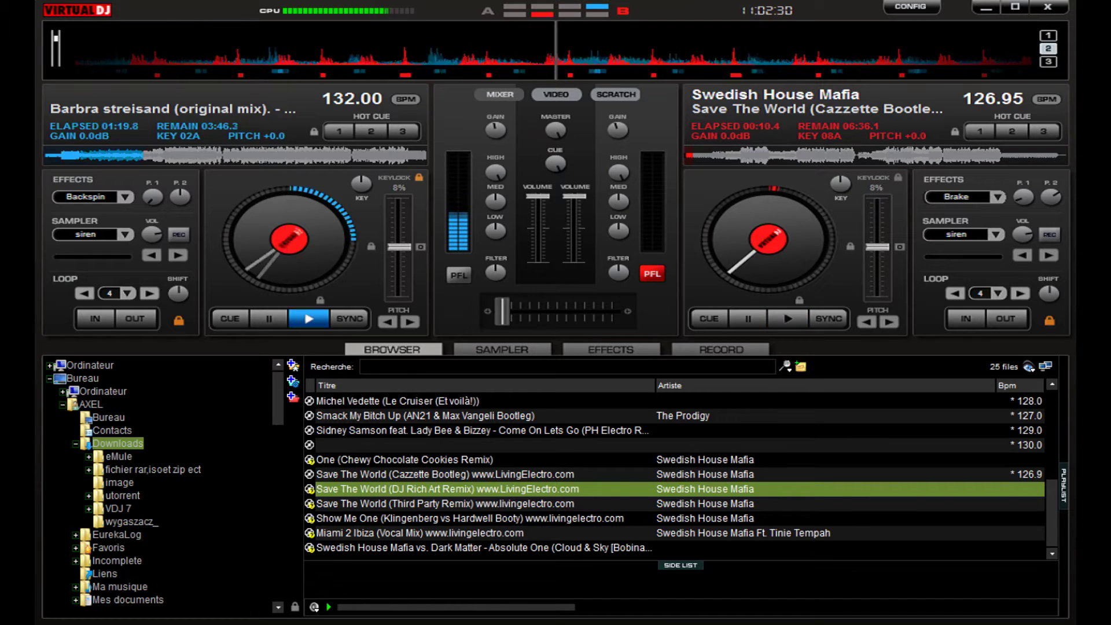
key("shift+Right")
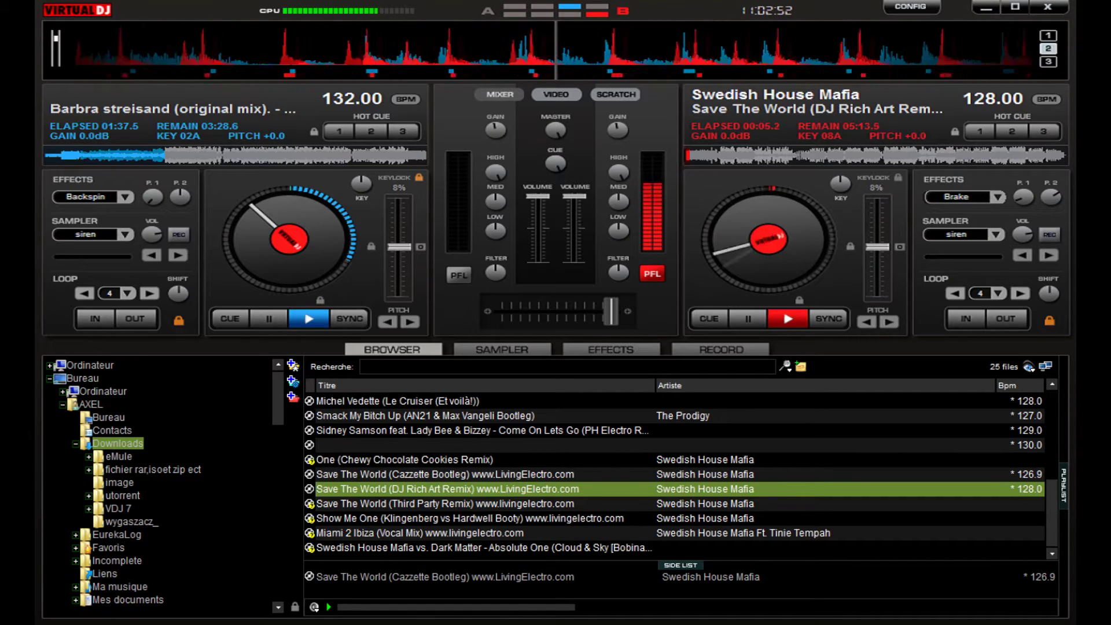
- Check the audio recording's status and load One (Chewy Chocolate Cookies Remix) onto deck A
left_click(720, 349)
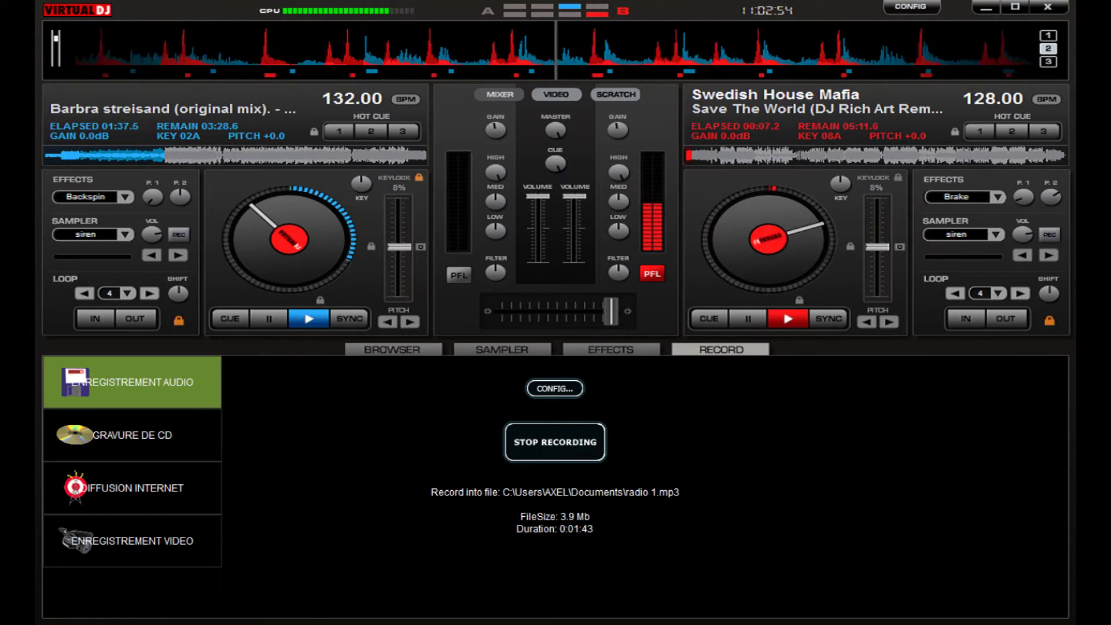
left_click(392, 349)
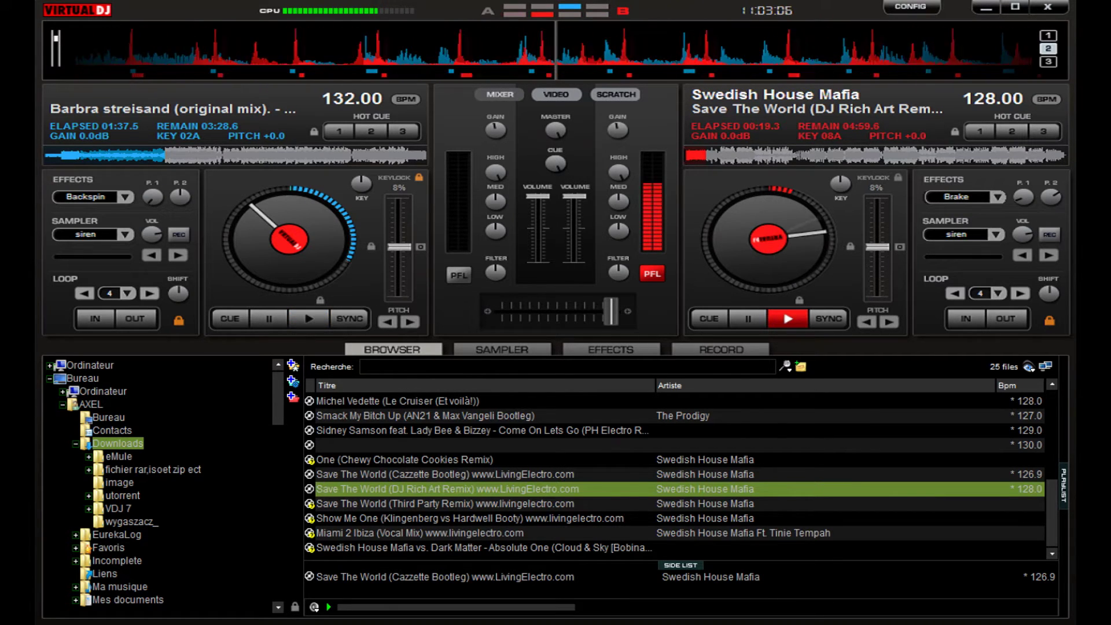
key("Tab")
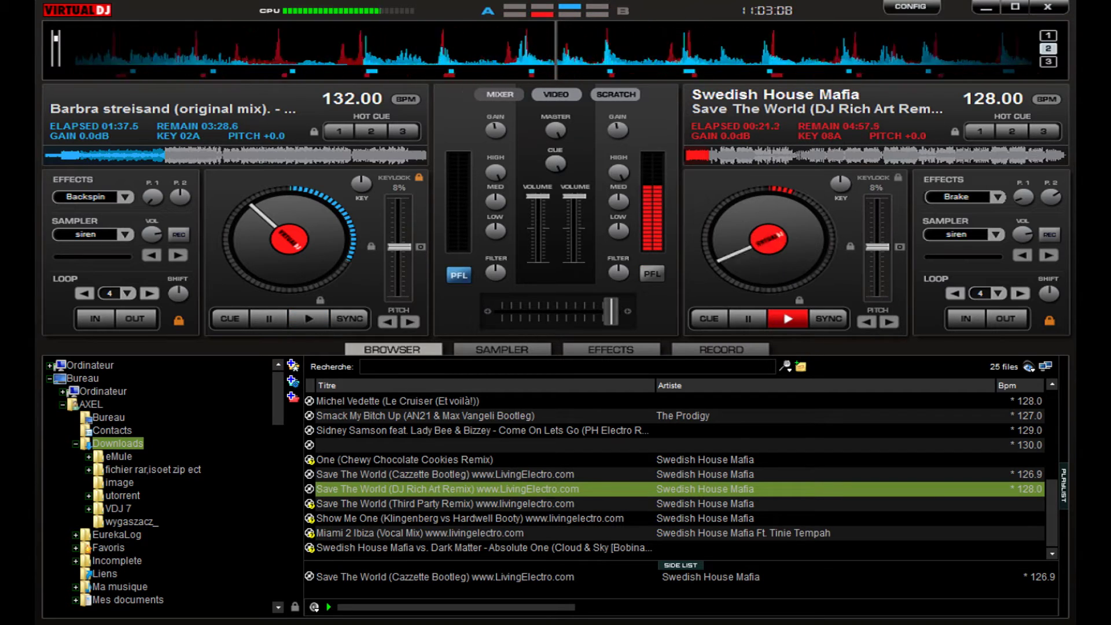
key("Down")
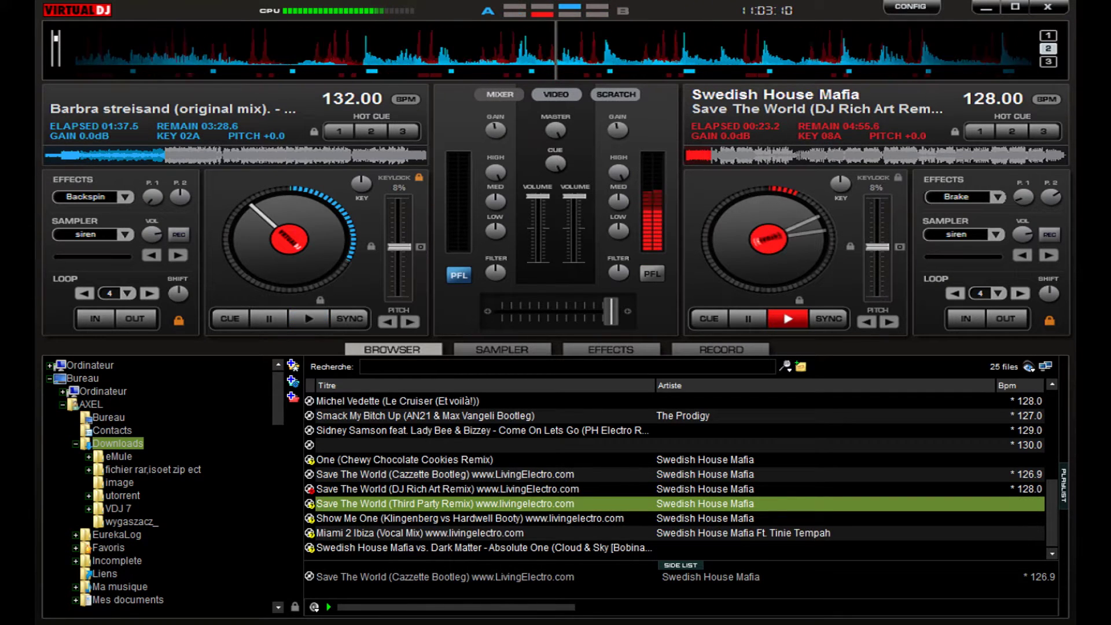
key("Down")
key("Down")
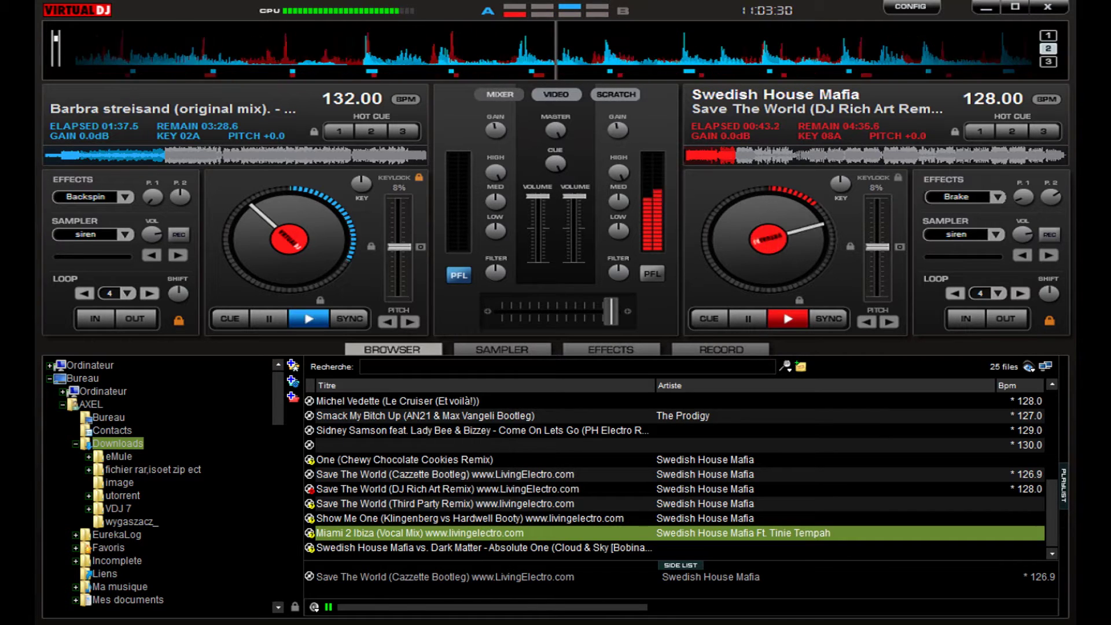
left_click(484, 548)
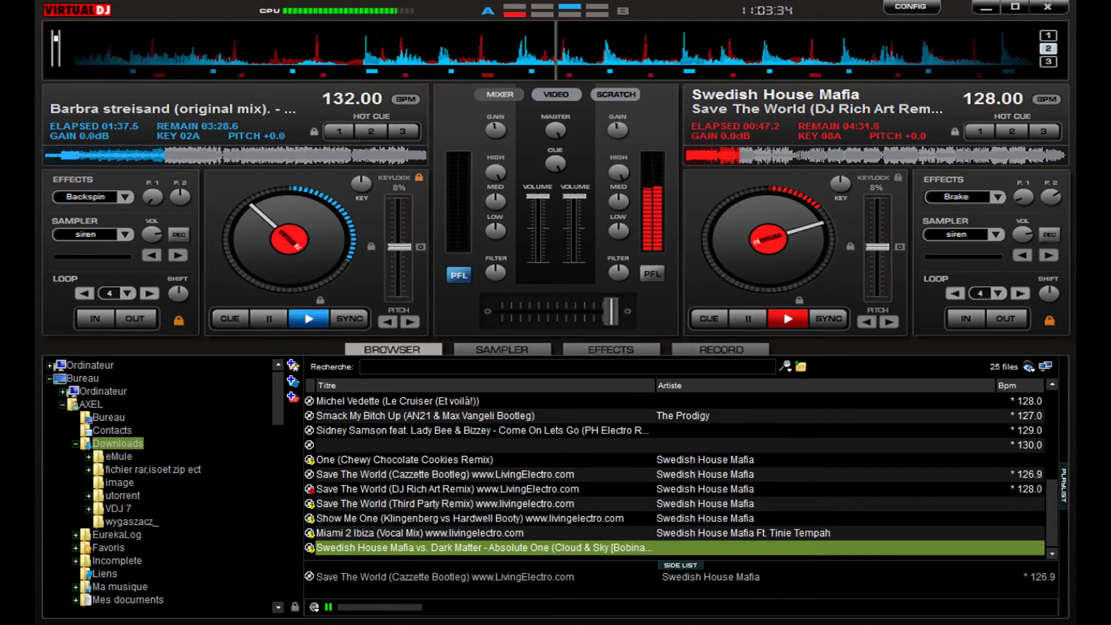
left_click(484, 460)
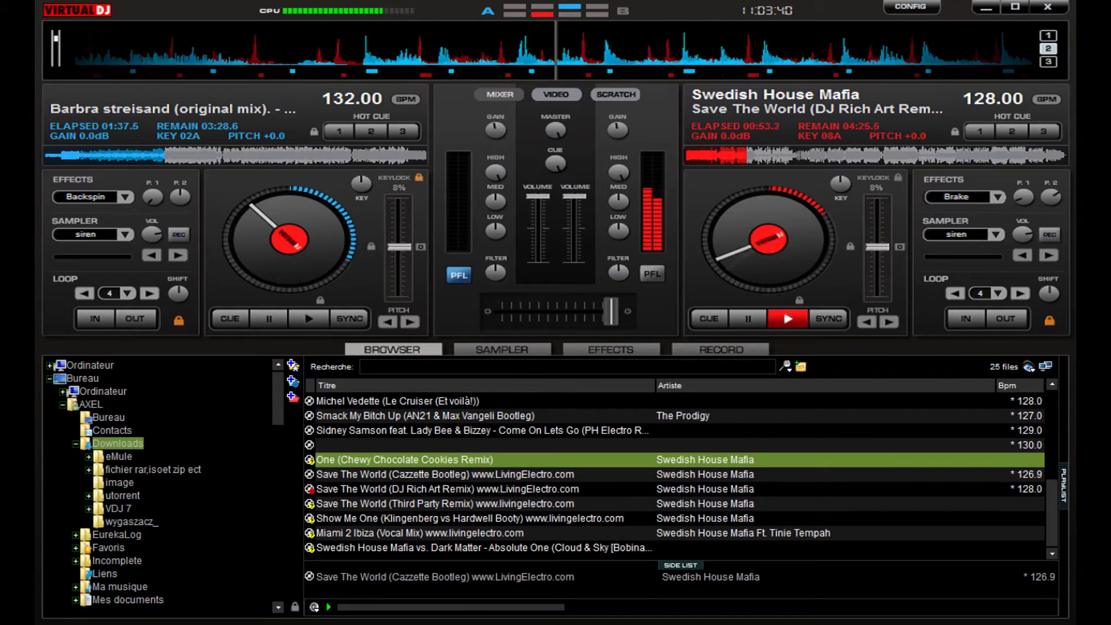
key("Return")
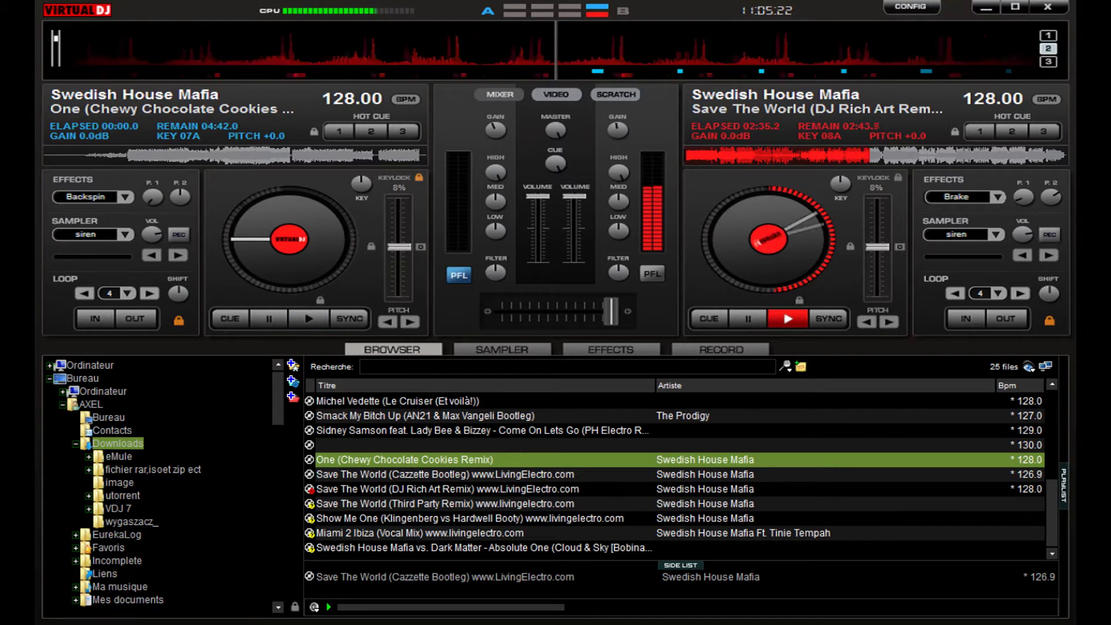
key("space")
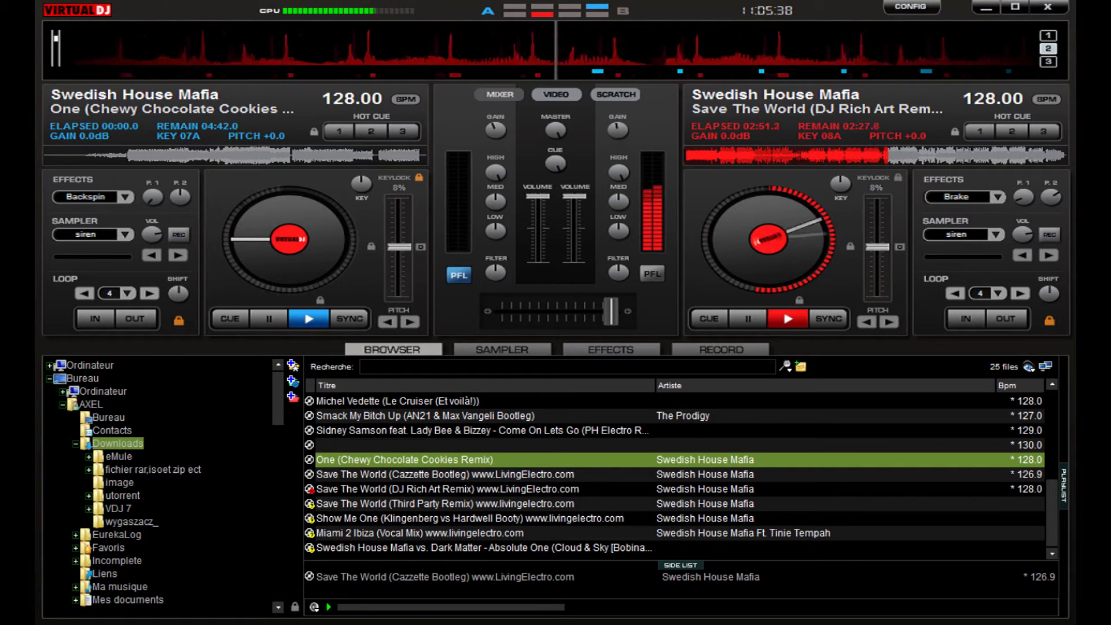
key("space")
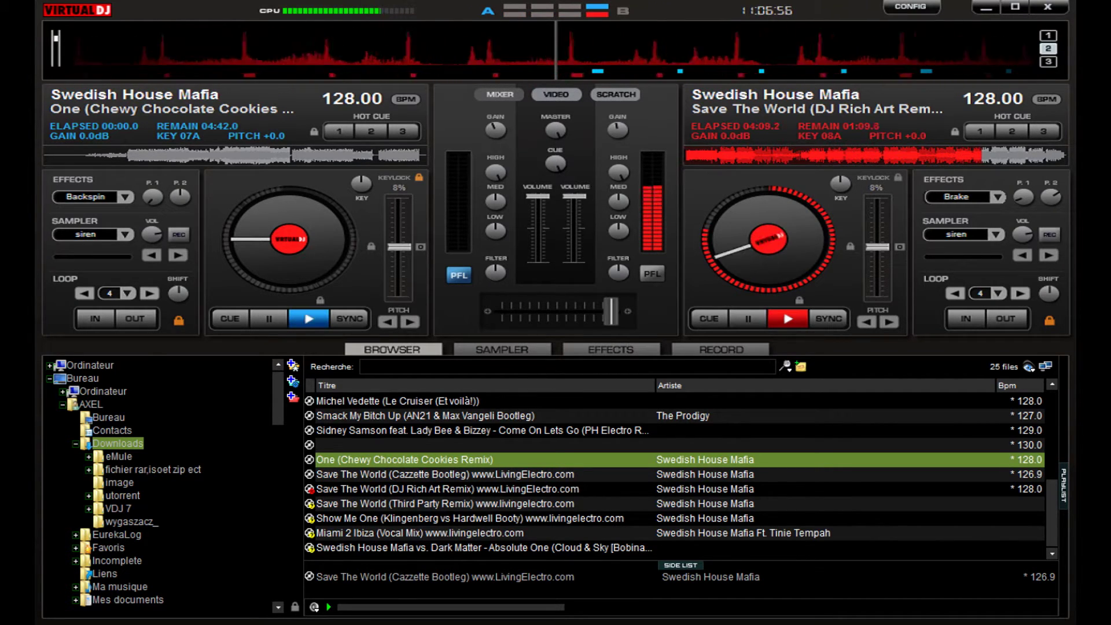
- Look through the audio configuration, skin, mapper and general options settings, and close them
left_click(911, 6)
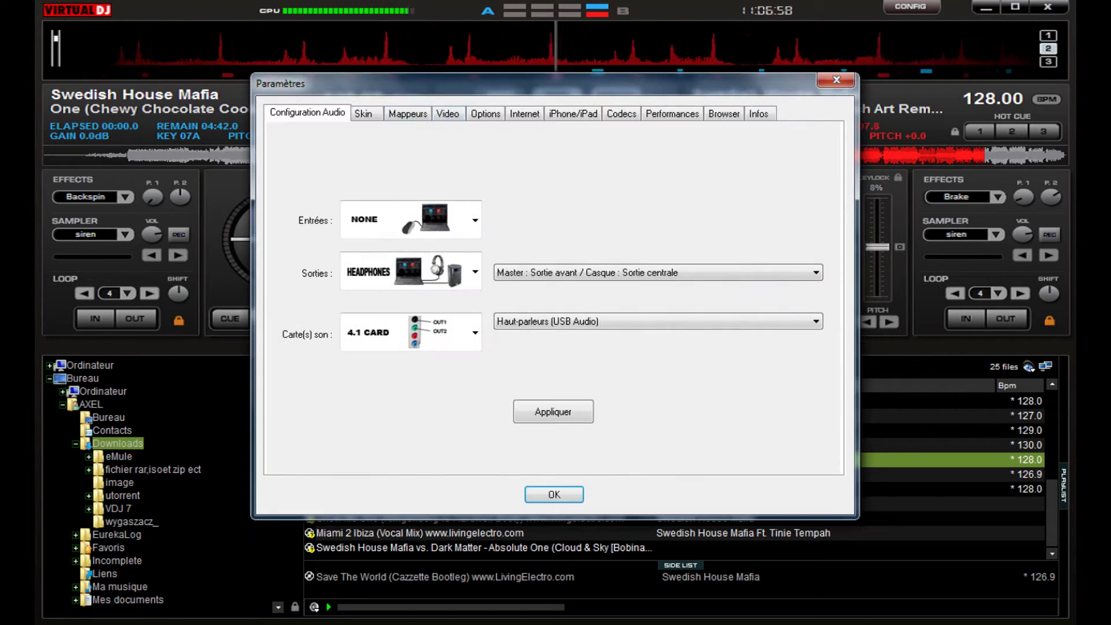
left_click(364, 113)
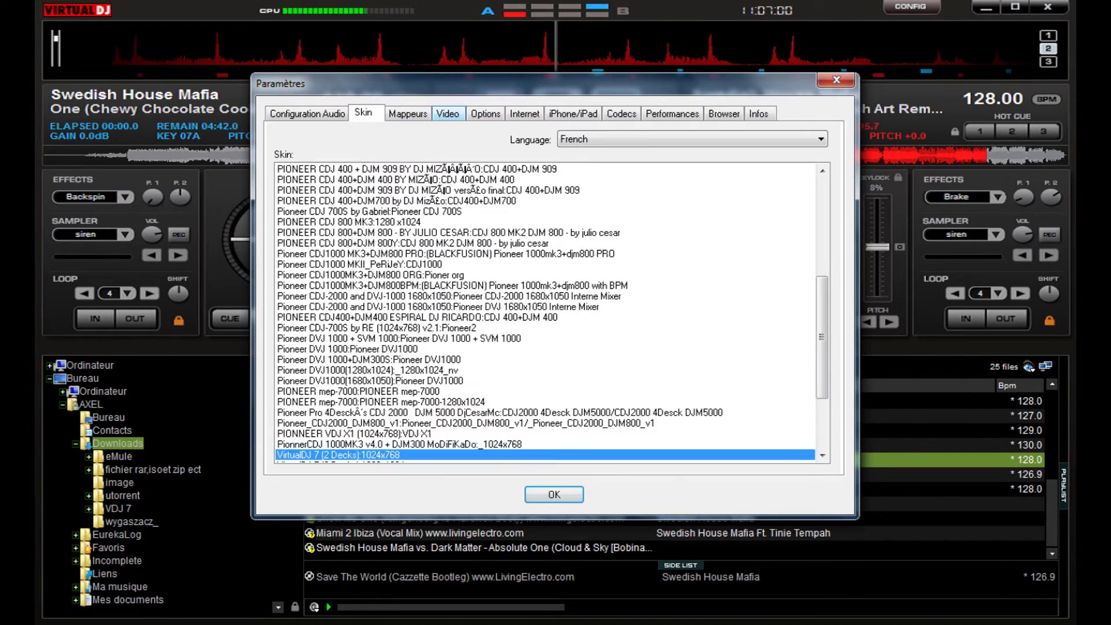
left_click(448, 113)
key("ctrl+shift+Tab")
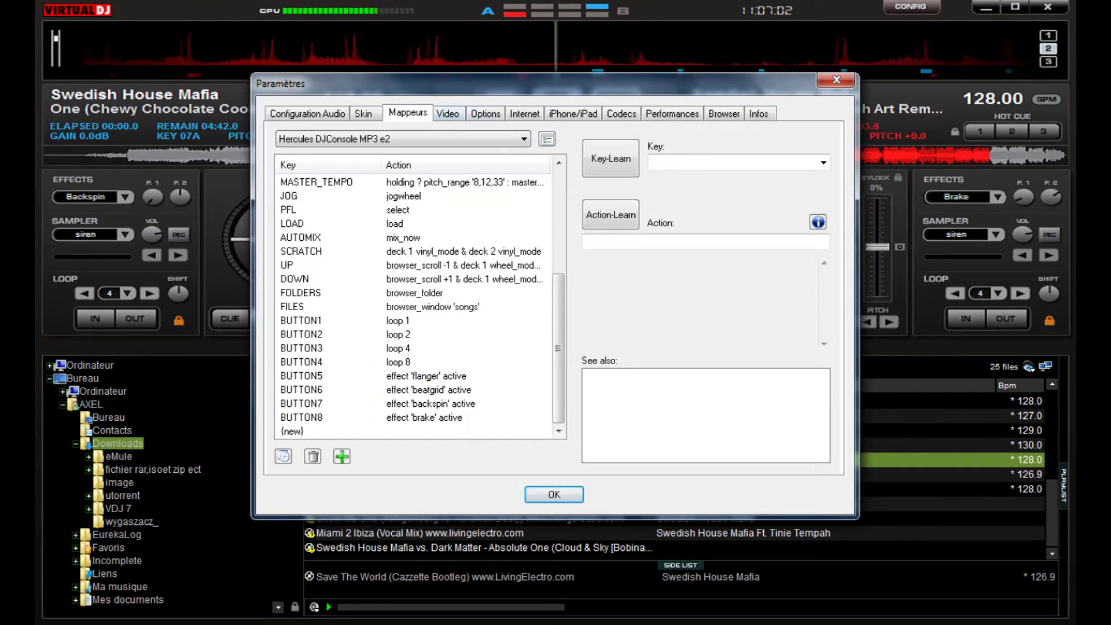
key("ctrl+Tab")
key("ctrl+Tab")
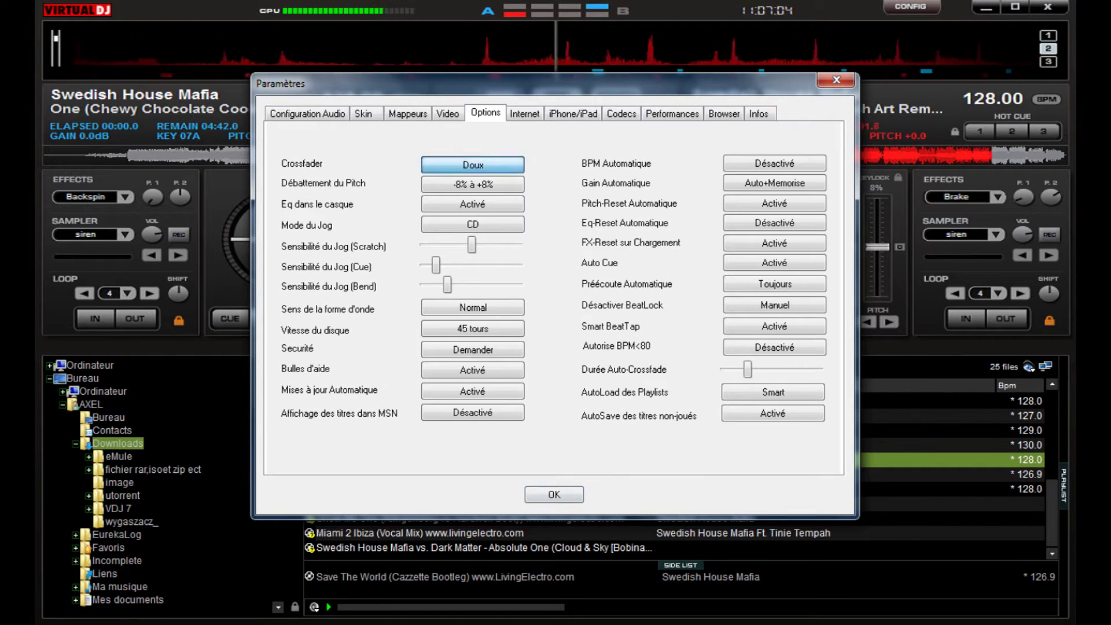
key("space")
key("Escape")
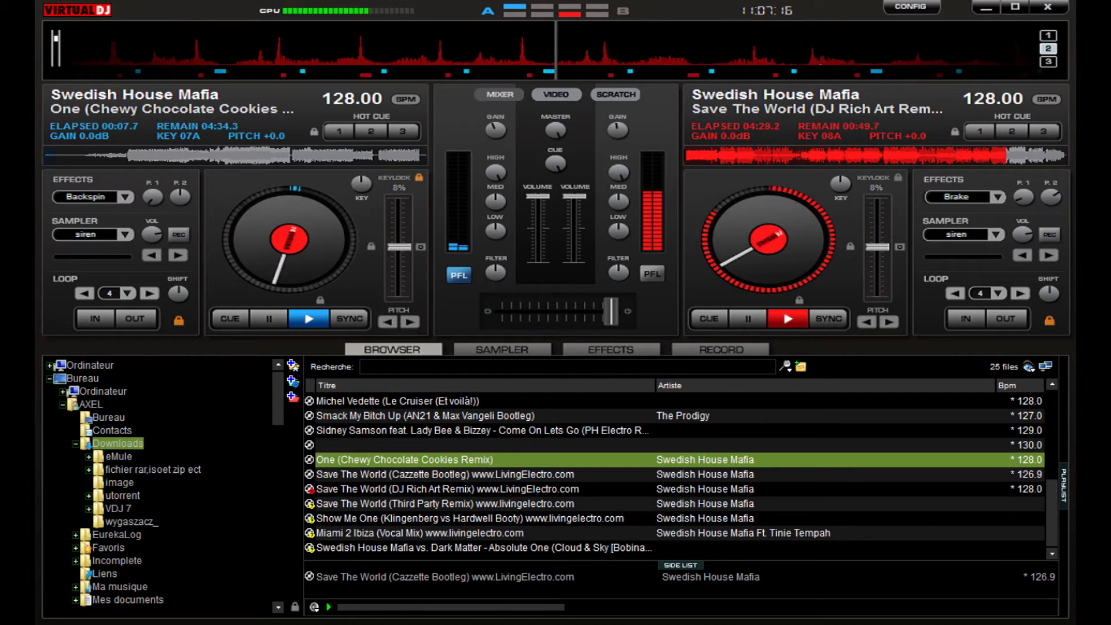
- Skip forward in One (Chewy Chocolate Cookies Remix) on deck A to about 0:26 to preview it
key("Right")
key("Right")
key("Right")
key("Right")
key("Right")
key("Right")
key("Right")
key("Right")
key("Right")
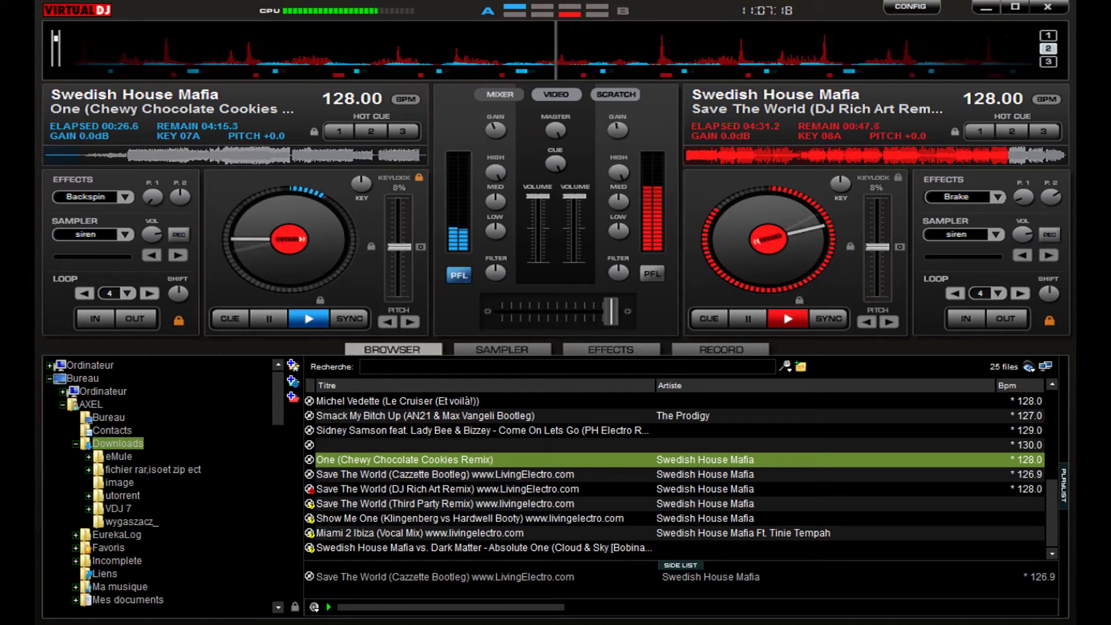
- Rewind One (Chewy Chocolate Cookies Remix) on deck A, transition the mix to it and make deck B active
key("Left")
key("Left")
key("Left")
key("Left")
key("Left")
key("Left")
key("Left")
key("Left")
key("Left")
key("Left")
key("Left")
key("Left")
key("Left")
key("Left")
key("Left")
key("Left")
key("Left")
key("space")
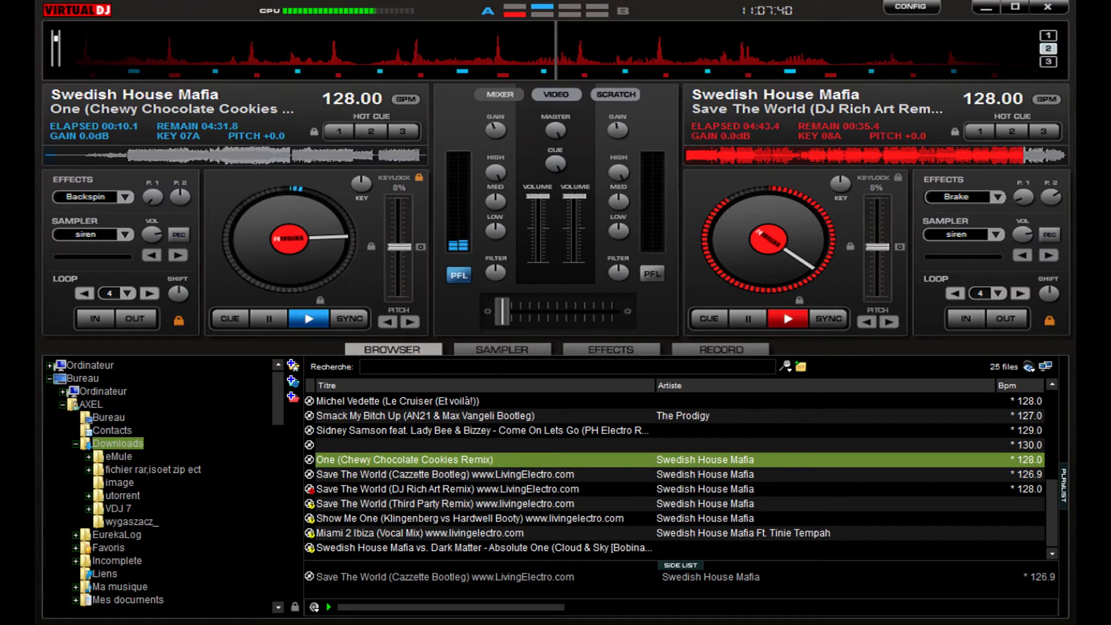
key("Tab")
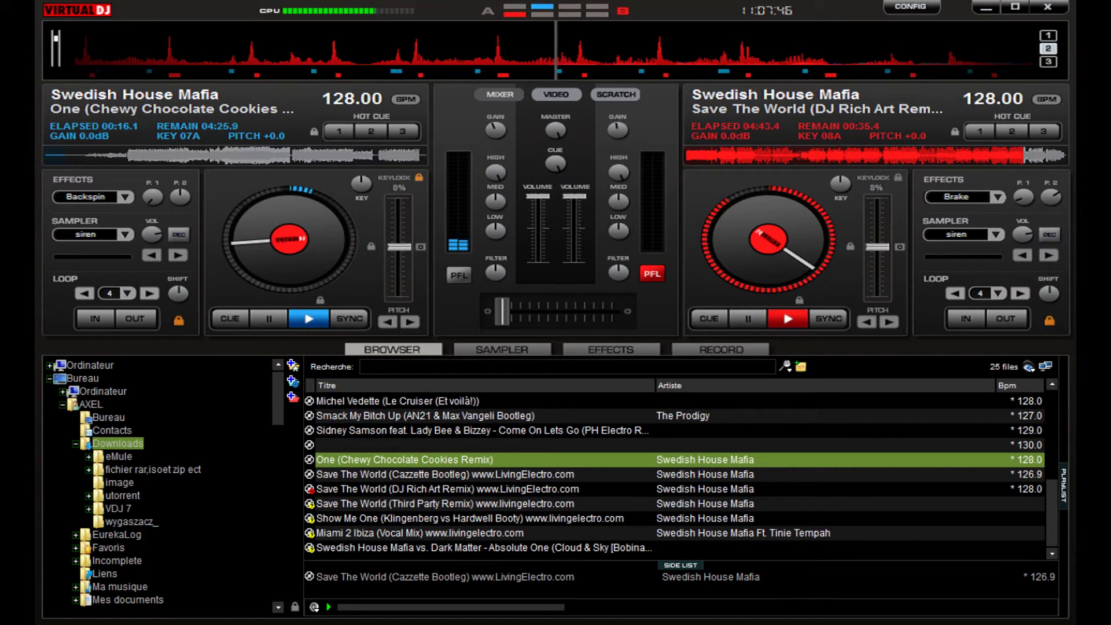
- Load Sidney Samson feat. Lady Bee & Bizzey - Come On Lets Go onto deck B and preview it to about 0:07
left_click(425, 416)
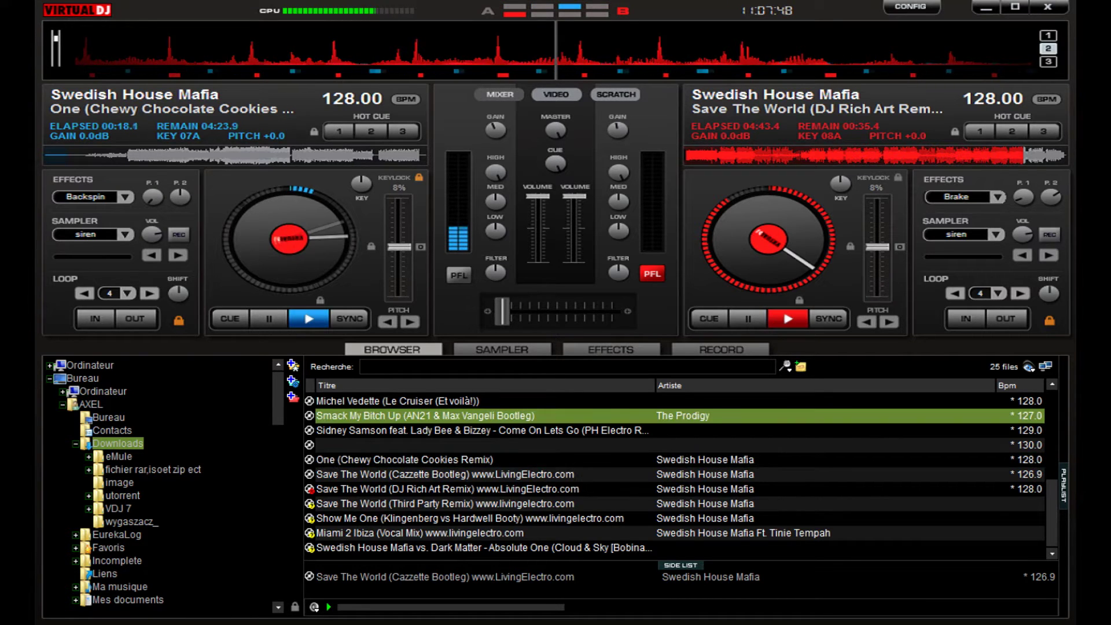
left_click(482, 430)
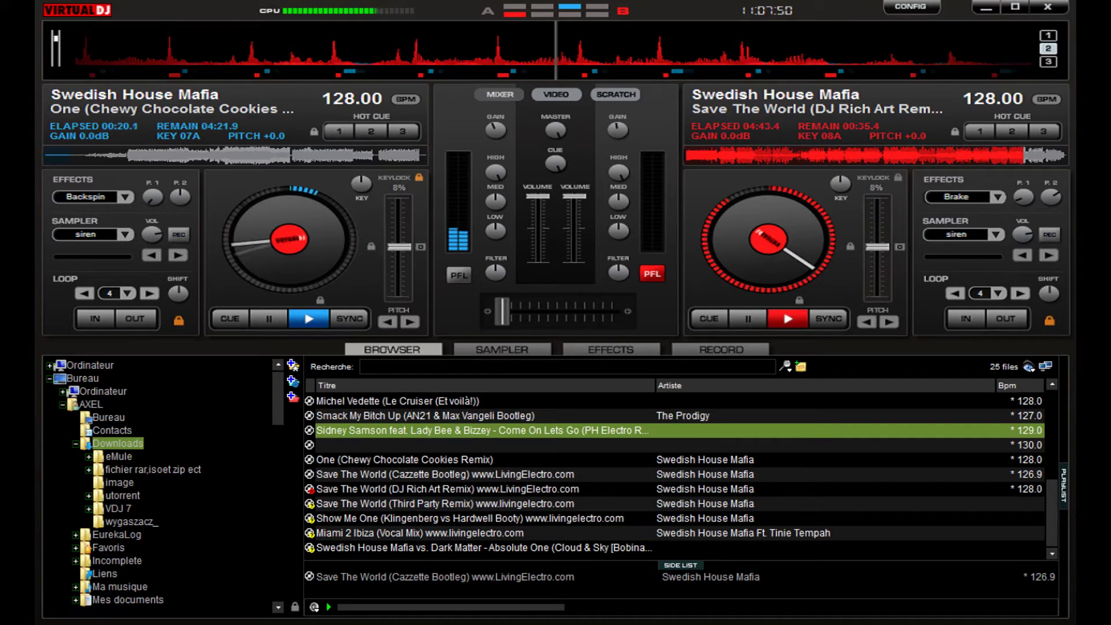
key("shift+Right")
key("space")
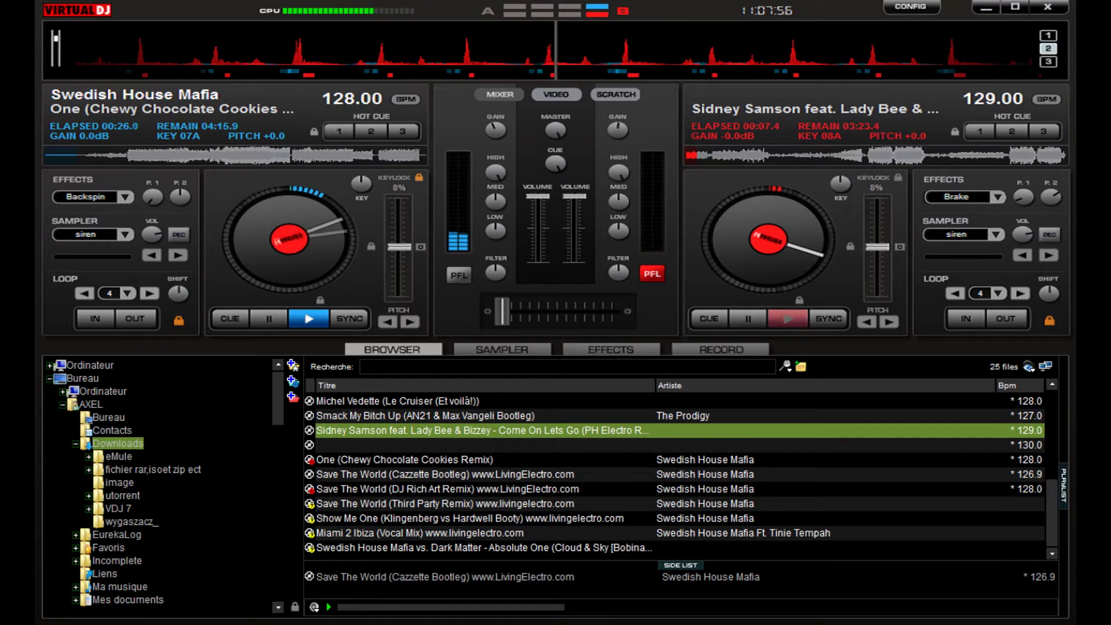
- Look through the Fun Radio folder and its subfolders for a track to play next
scroll(150, 480, "down", 9)
scroll(157, 481, "down", 12)
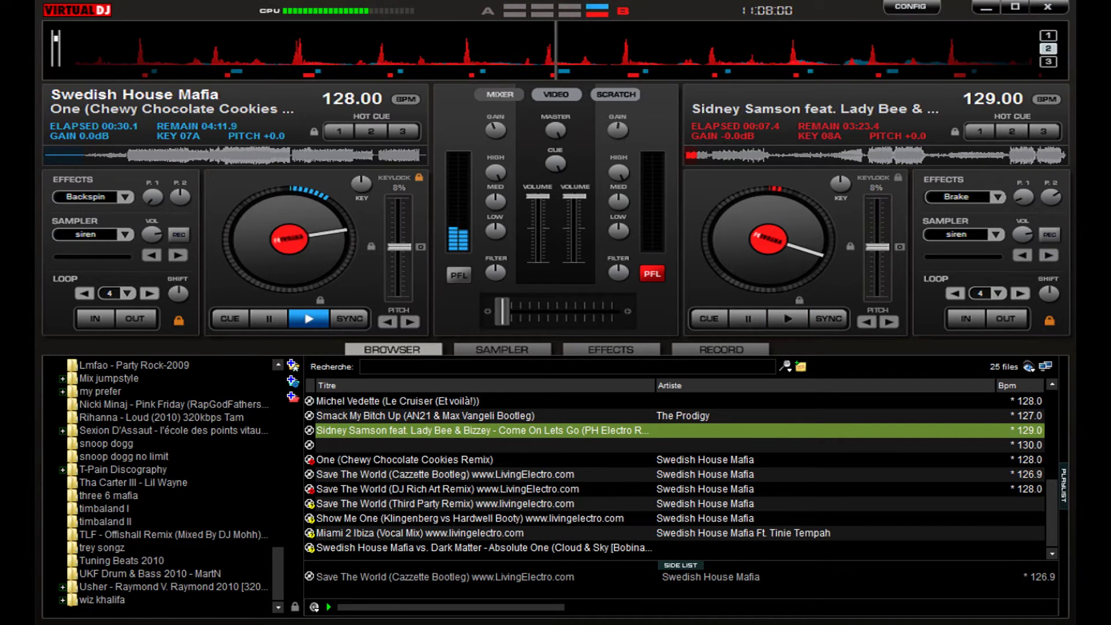
scroll(162, 480, "up", 3)
scroll(162, 480, "up", 1)
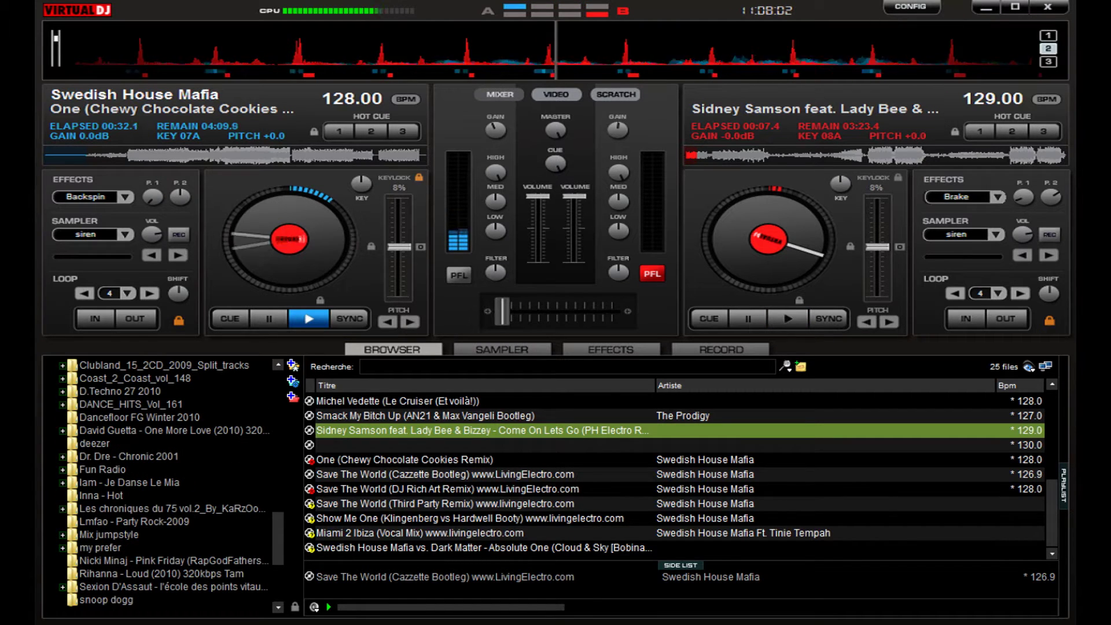
left_click(102, 469)
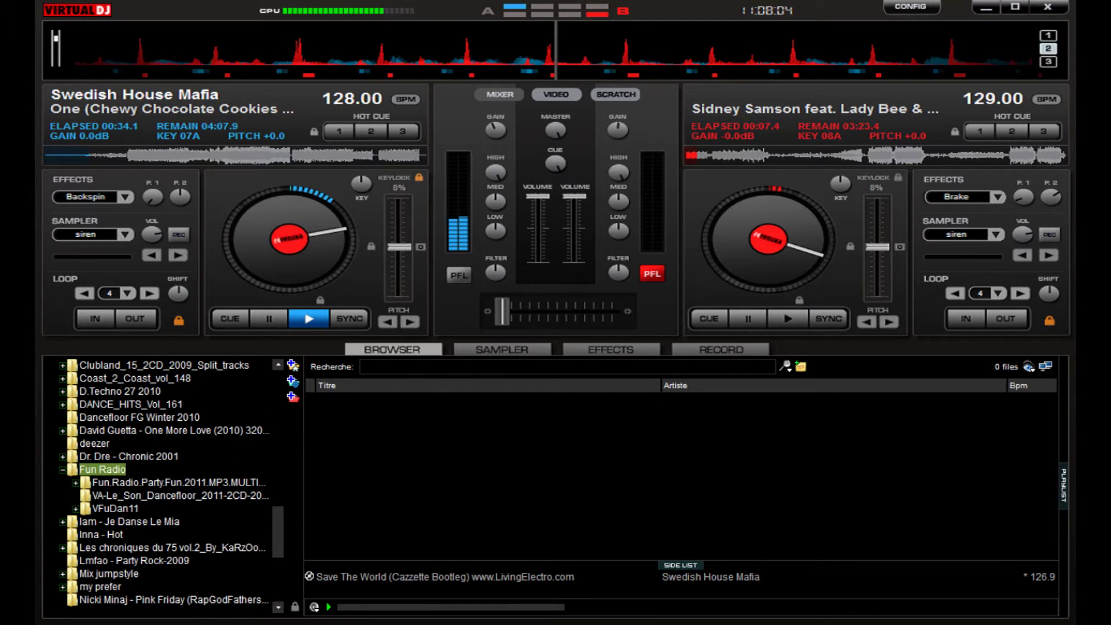
left_click(115, 508)
left_click(158, 521)
left_click(180, 496)
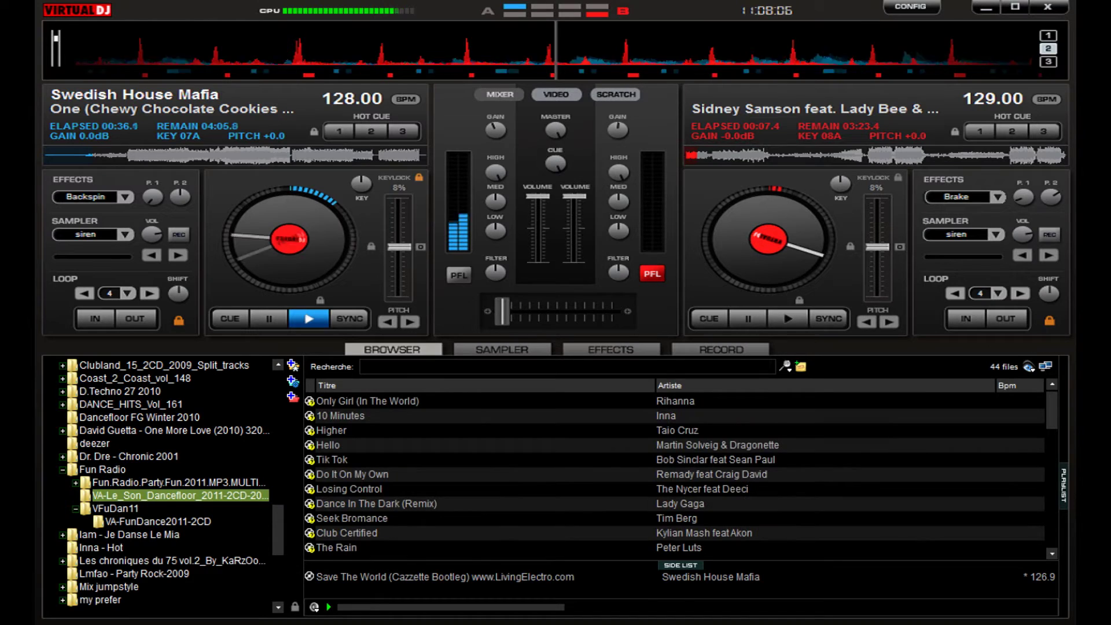
left_click(178, 482)
left_click(179, 482)
left_click(75, 482)
left_click(75, 482)
left_click(62, 470)
scroll(171, 482, "up", 1)
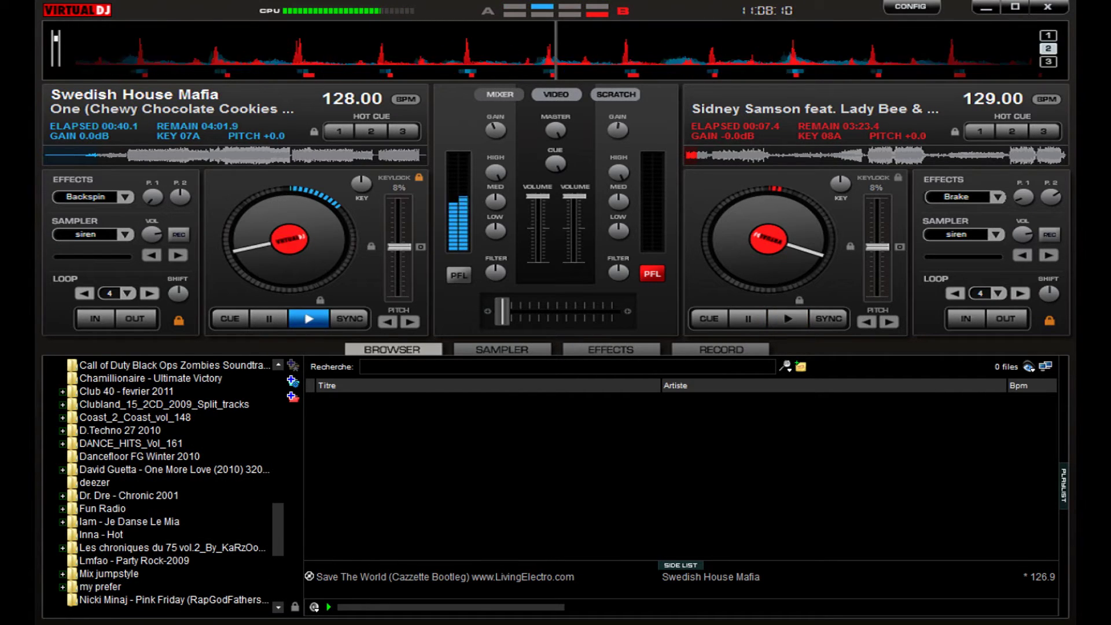
- Load Meet Me Halfway(Richard Vission Solmatic Remix) from the Dancefloor FG Winter 2010 folder onto deck B and transition the mix to it
left_click(139, 456)
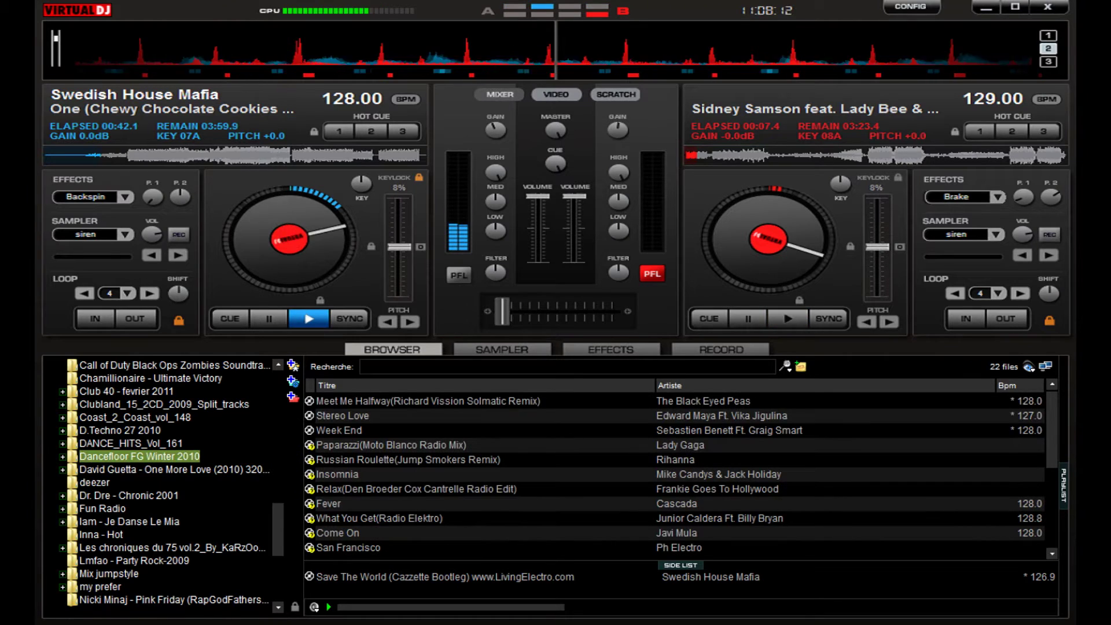
left_click(428, 400)
key("Return")
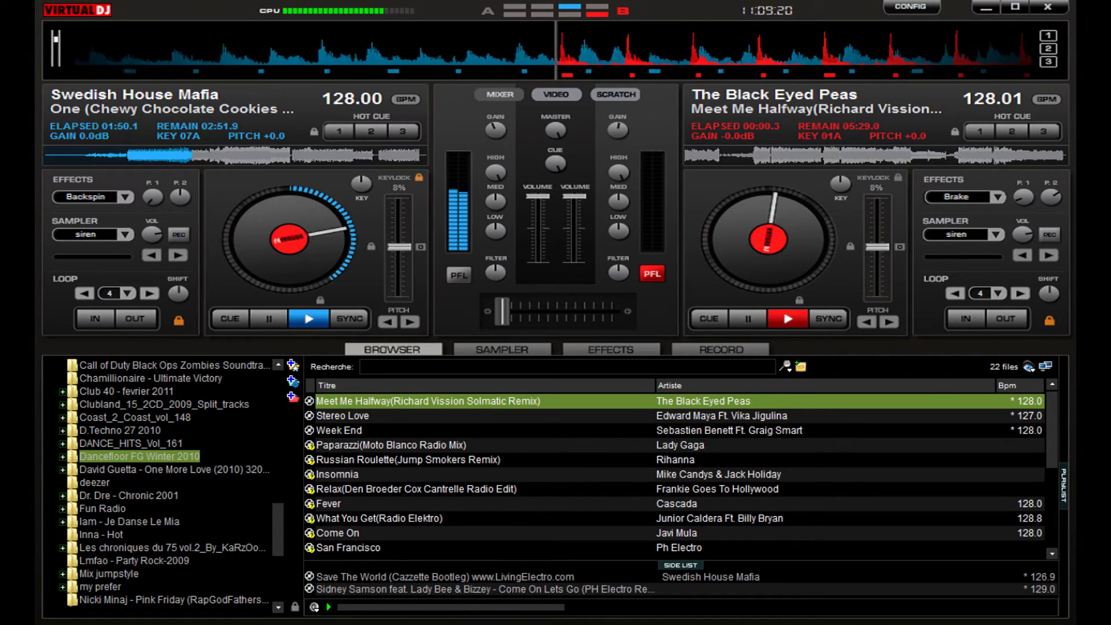
left_click(721, 349)
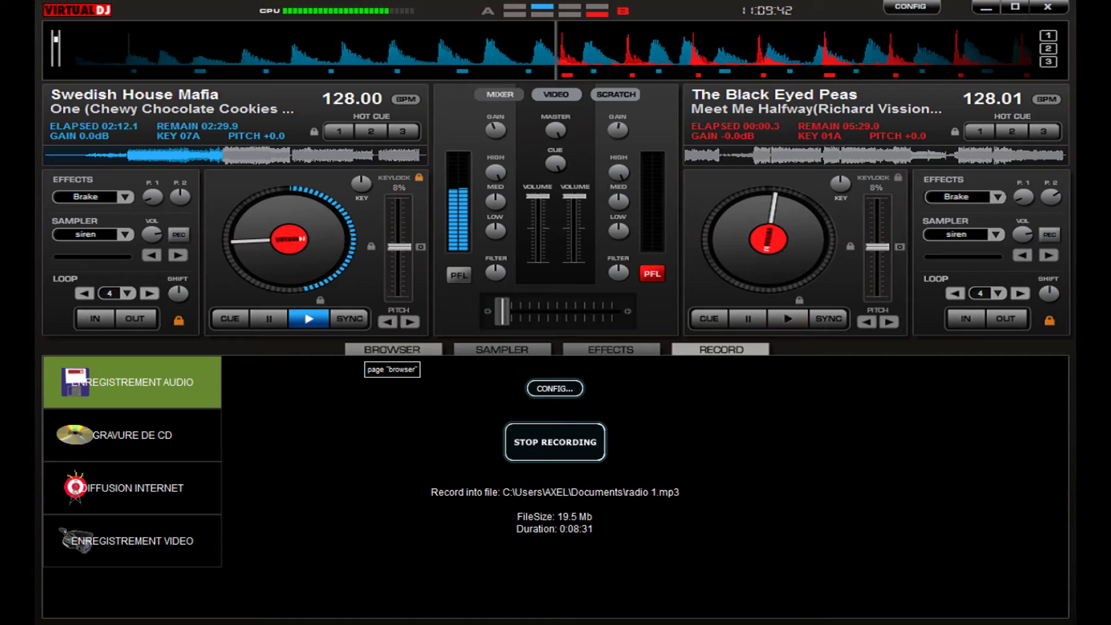
key("space")
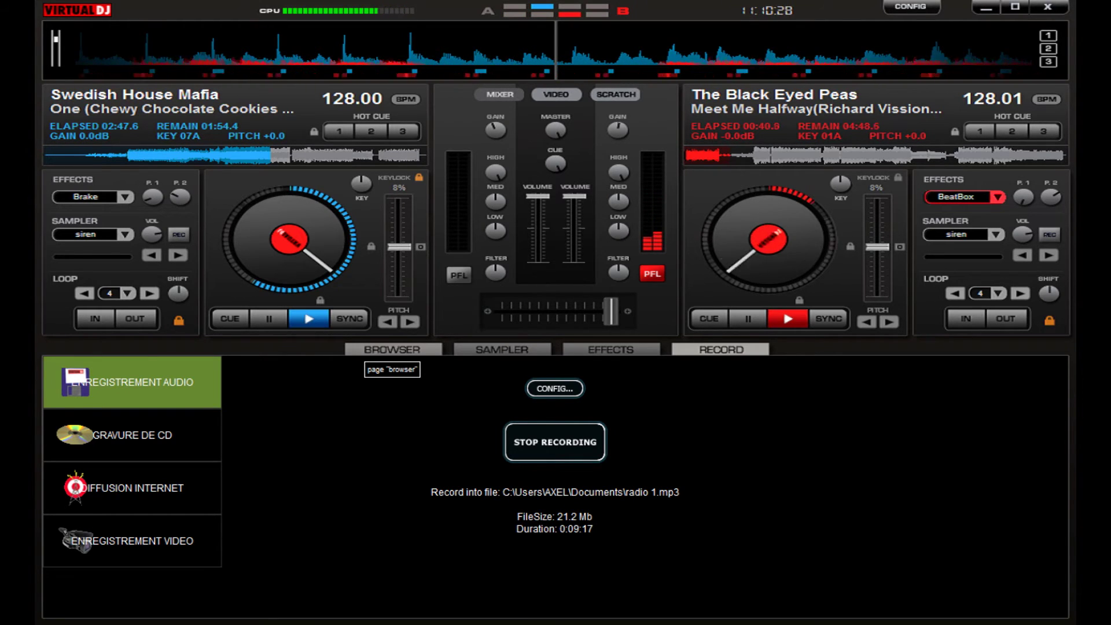
- Apply the Brake effect and the Reverb v1.0b effect briefly to Meet Me Halfway on deck B
left_click(611, 350)
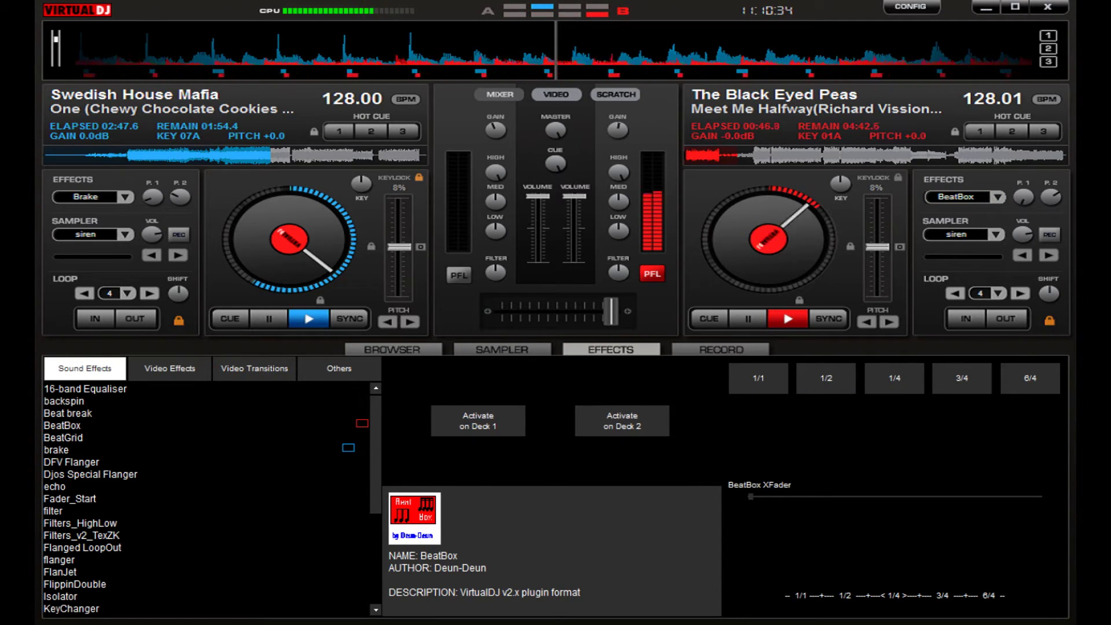
key("b")
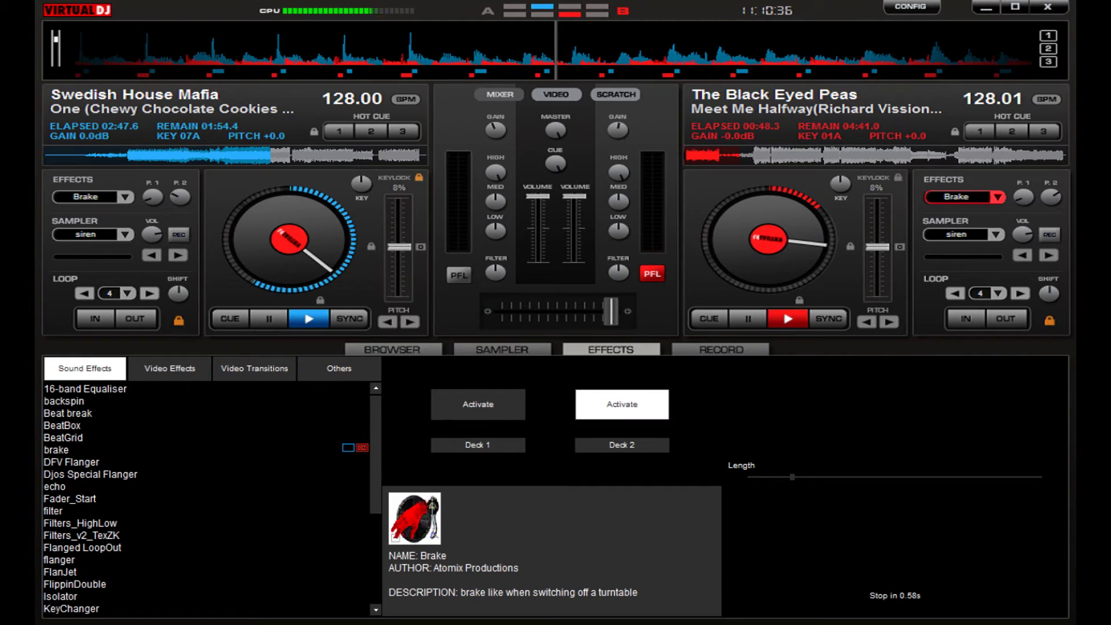
key("space")
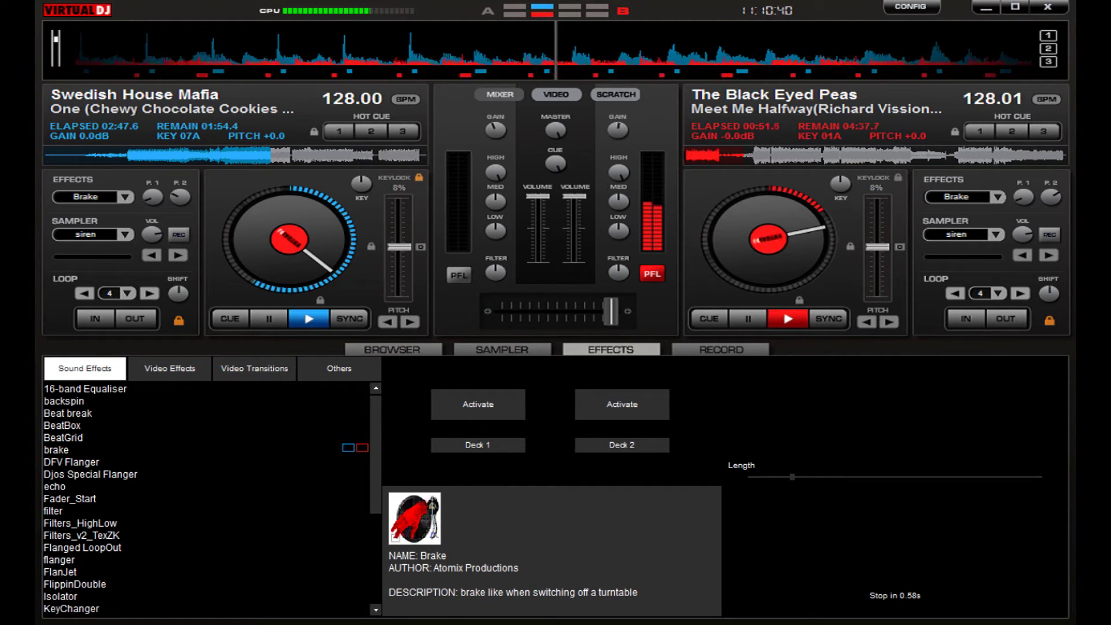
key("r")
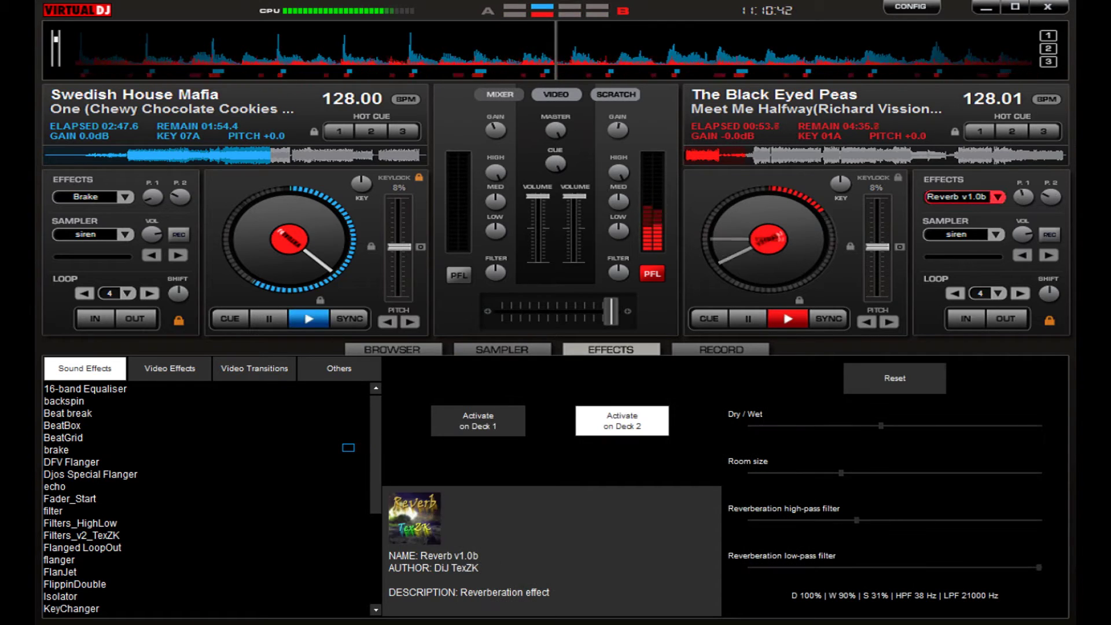
key("r")
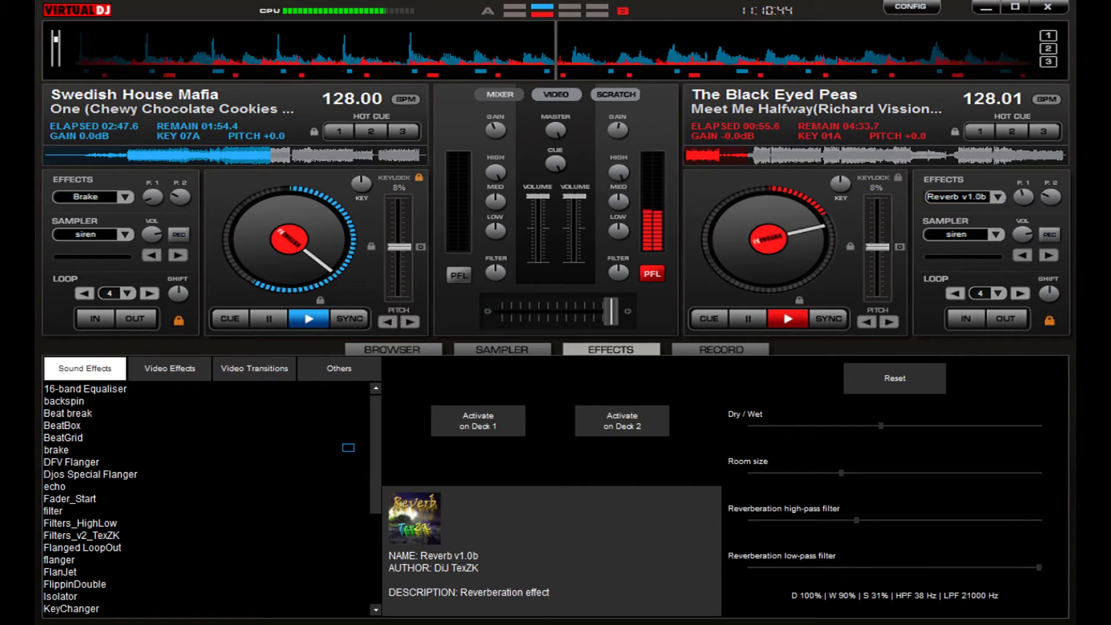
- Switch deck B's sound effect to BeatBox, to Brake and finally to BeatGrid while the track plays
key("b")
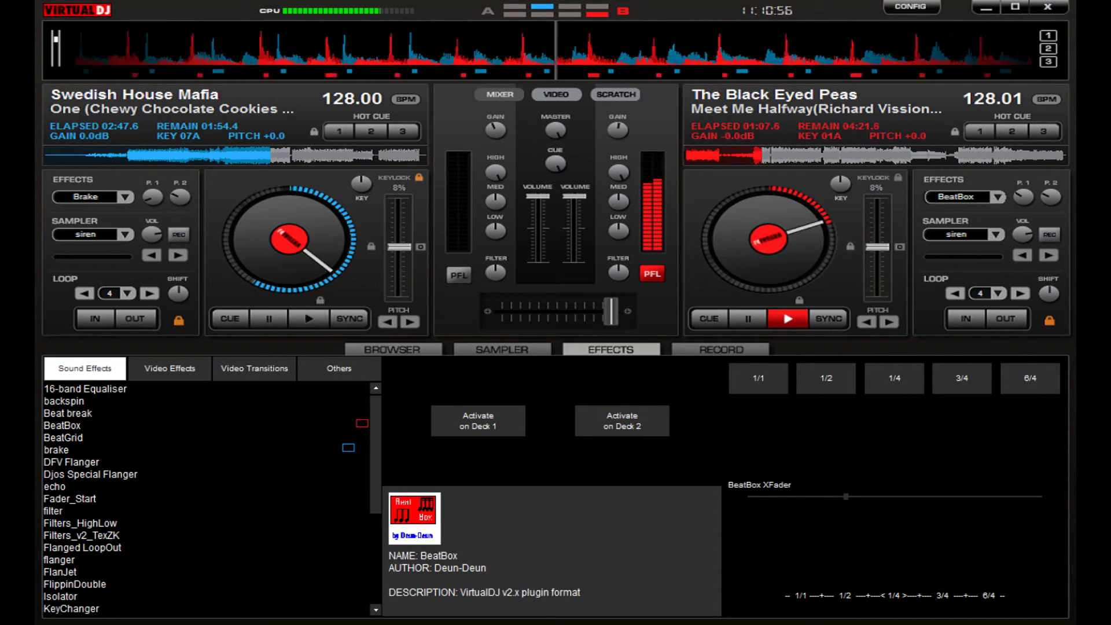
key("space")
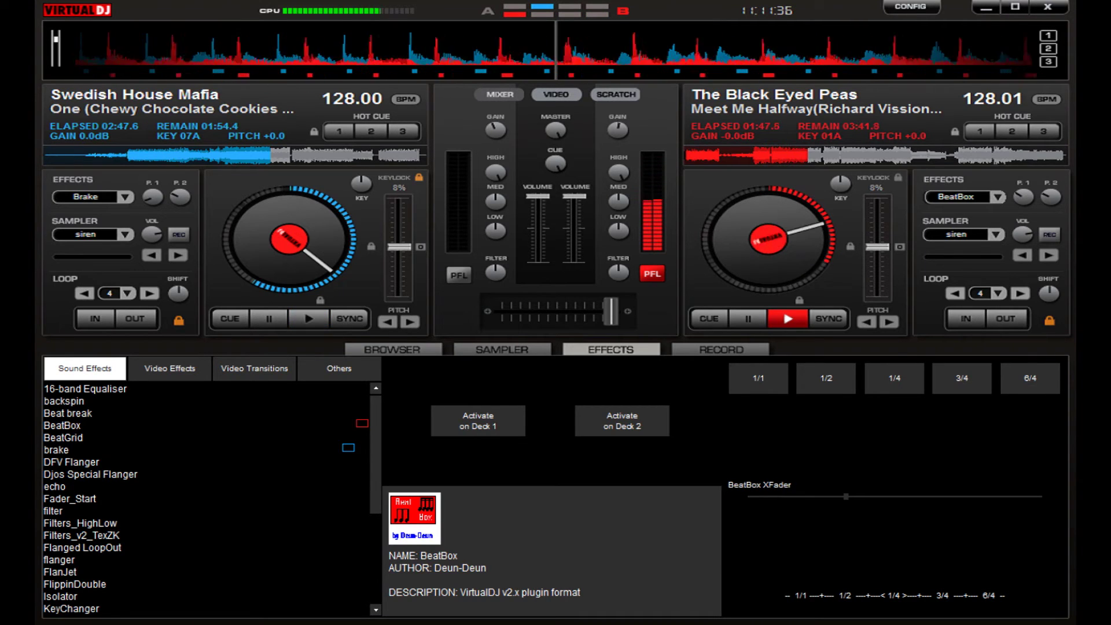
key("b")
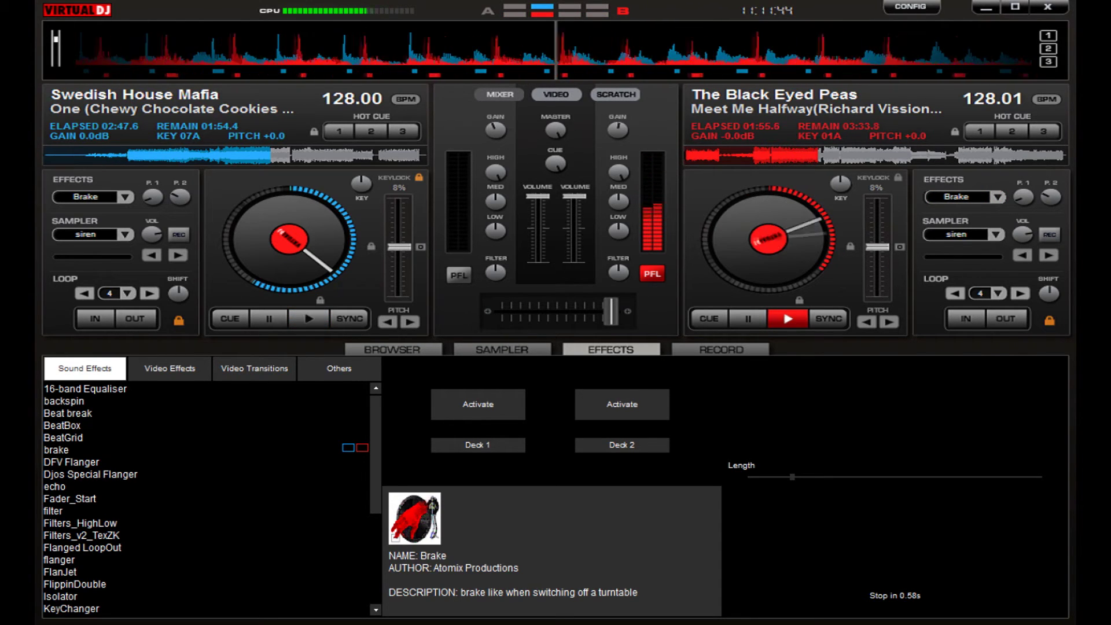
key("Up")
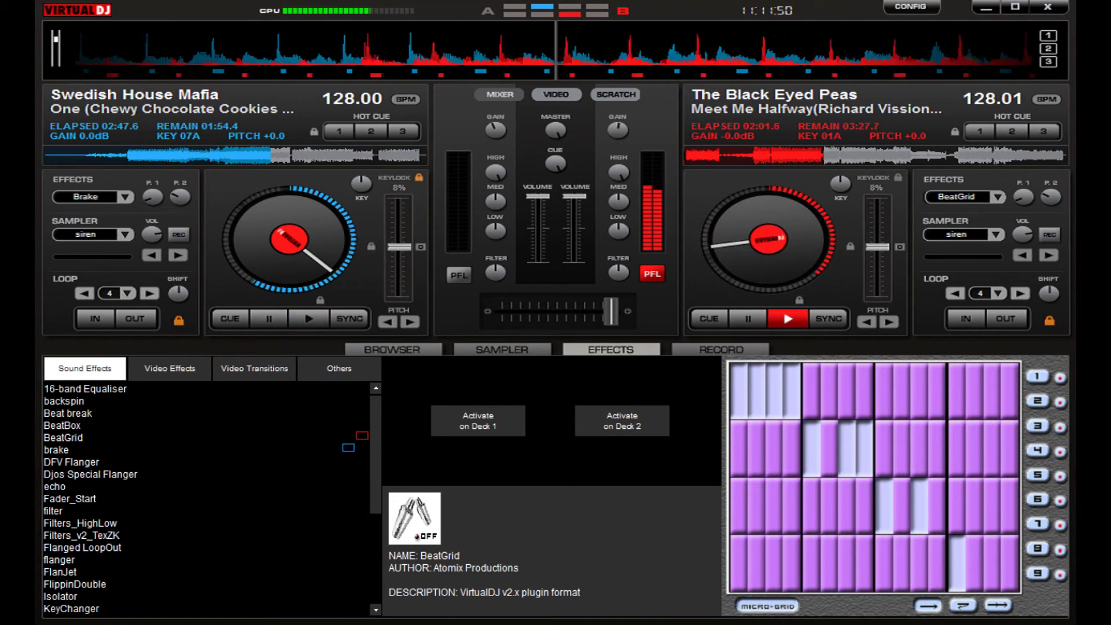
- Make deck A active and load Aftershock(Can't Fight The Feeling) from the Dancefloor FG Winter 2010 folder onto it
left_click(721, 349)
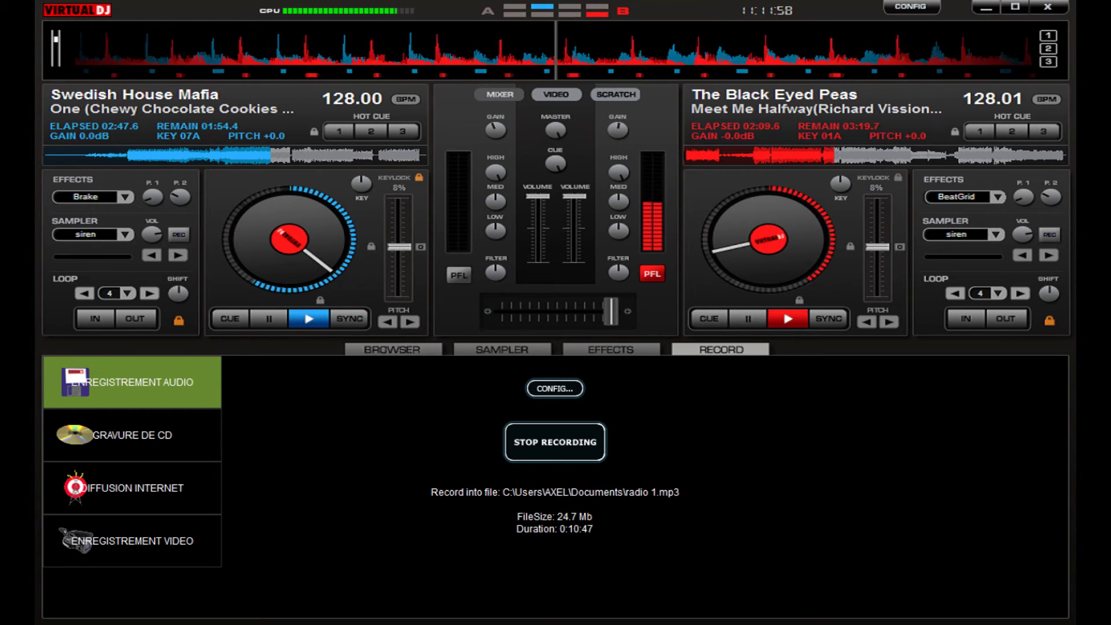
left_click(393, 349)
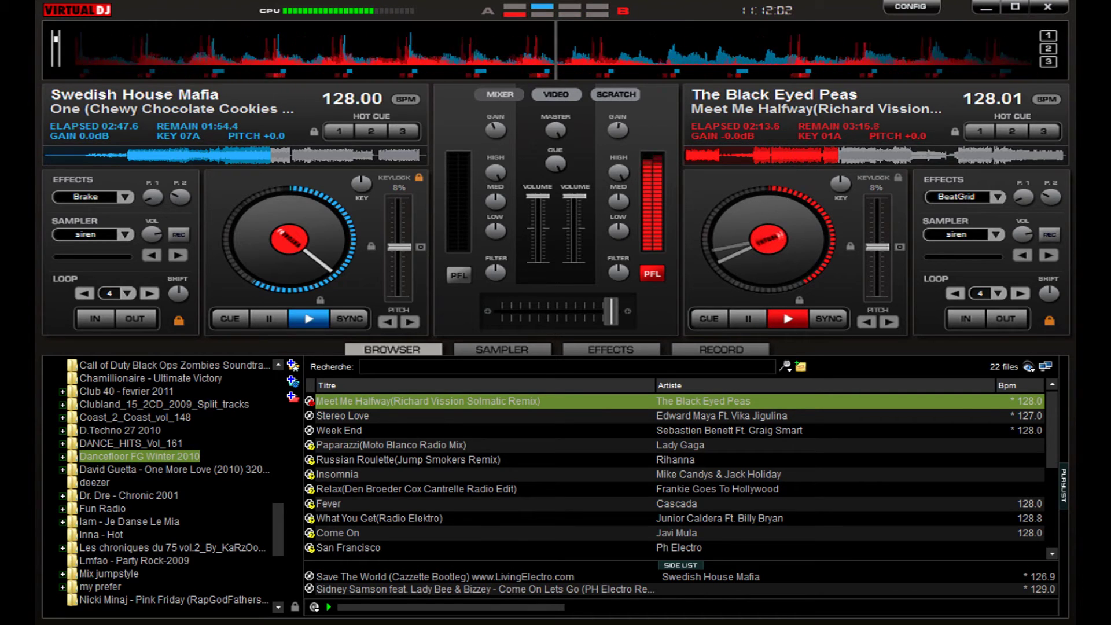
key("Tab")
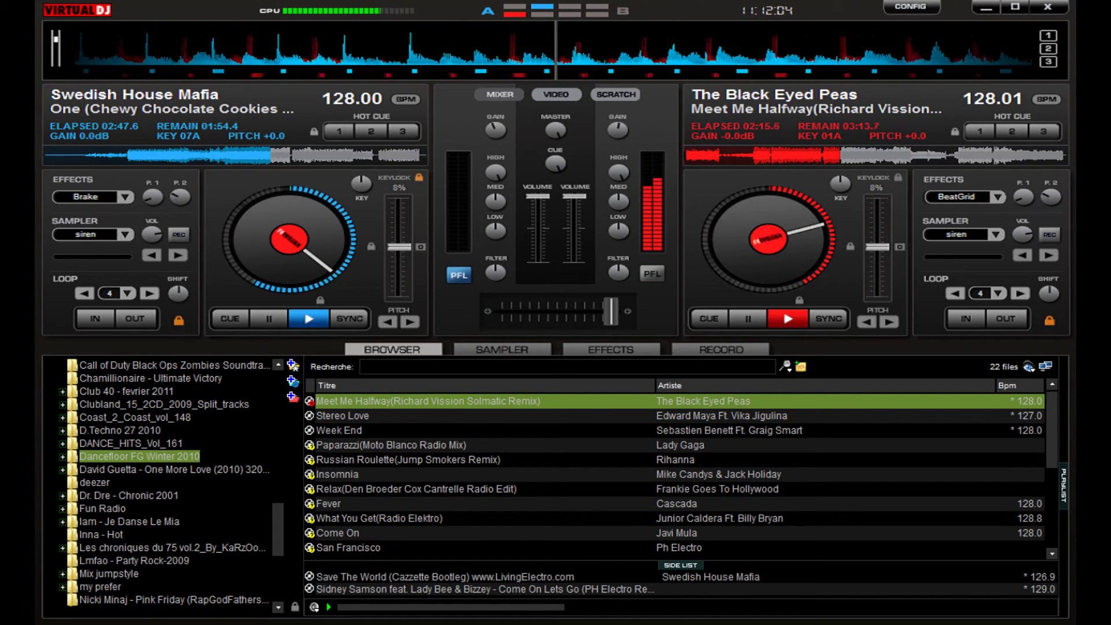
left_click(485, 474)
left_click(485, 416)
left_click(485, 445)
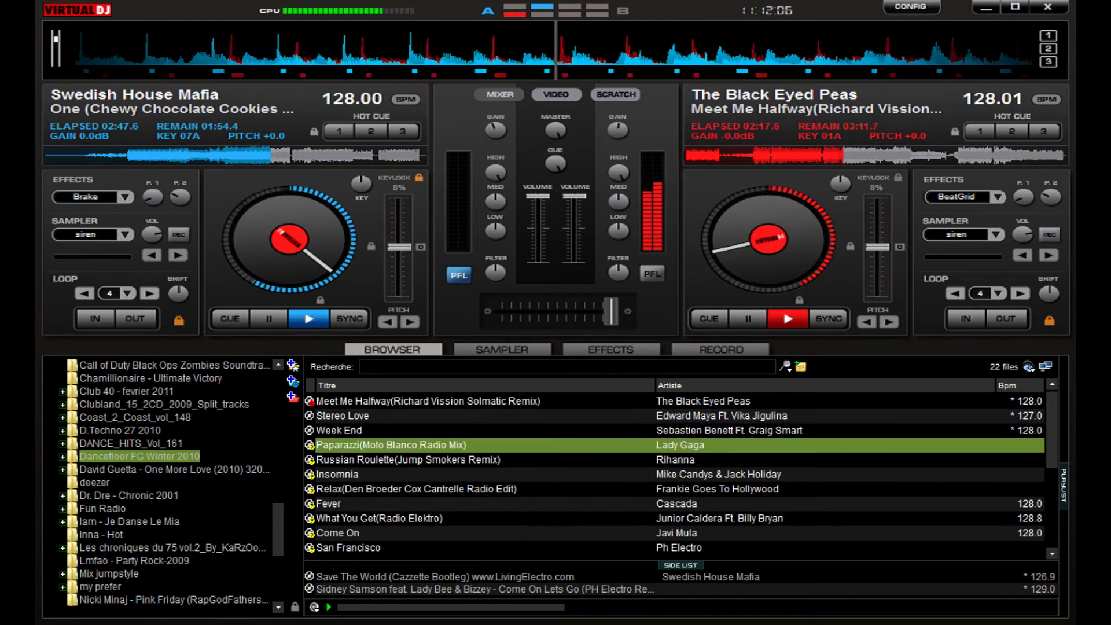
scroll(673, 475, "down", 4)
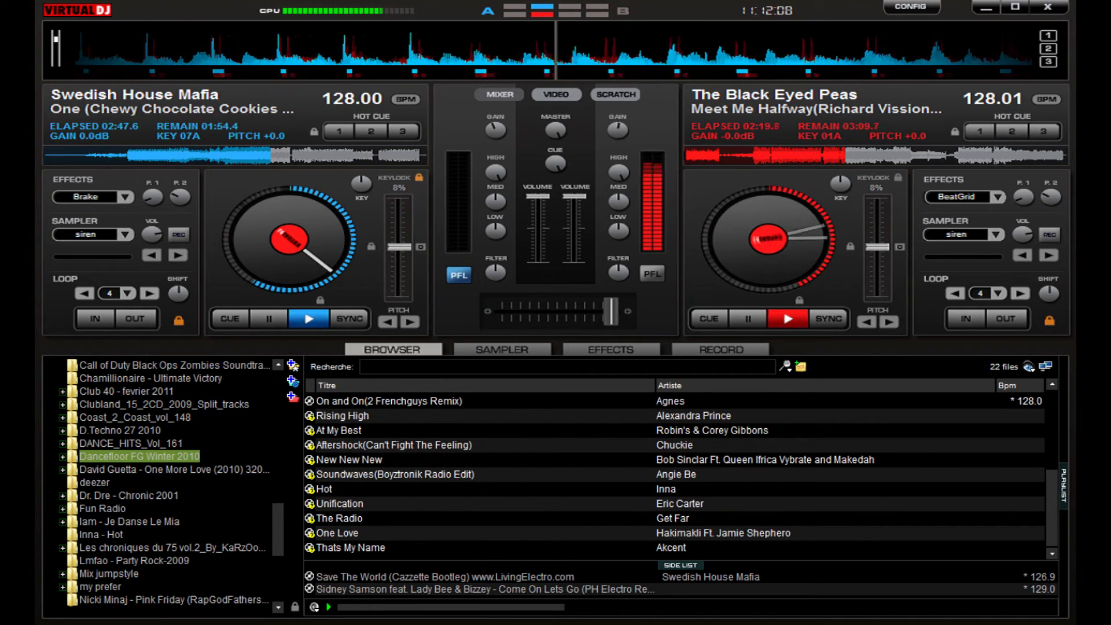
double_click(485, 445)
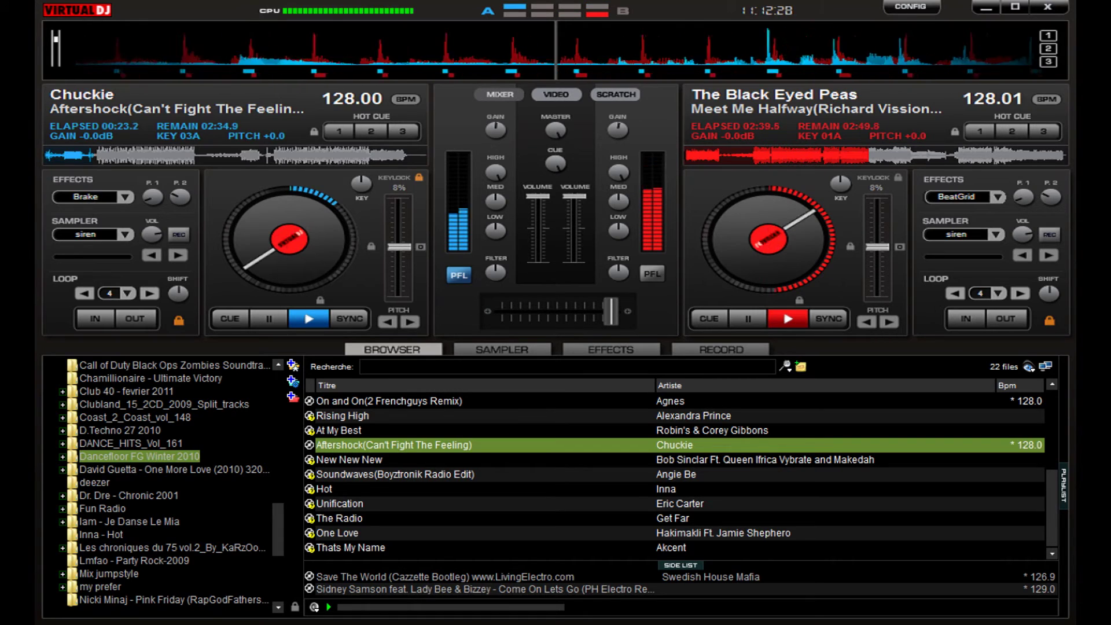
- Cue Aftershock(Can't Fight The Feeling) on deck A at about 0:21 and transition the mix to it
key("space")
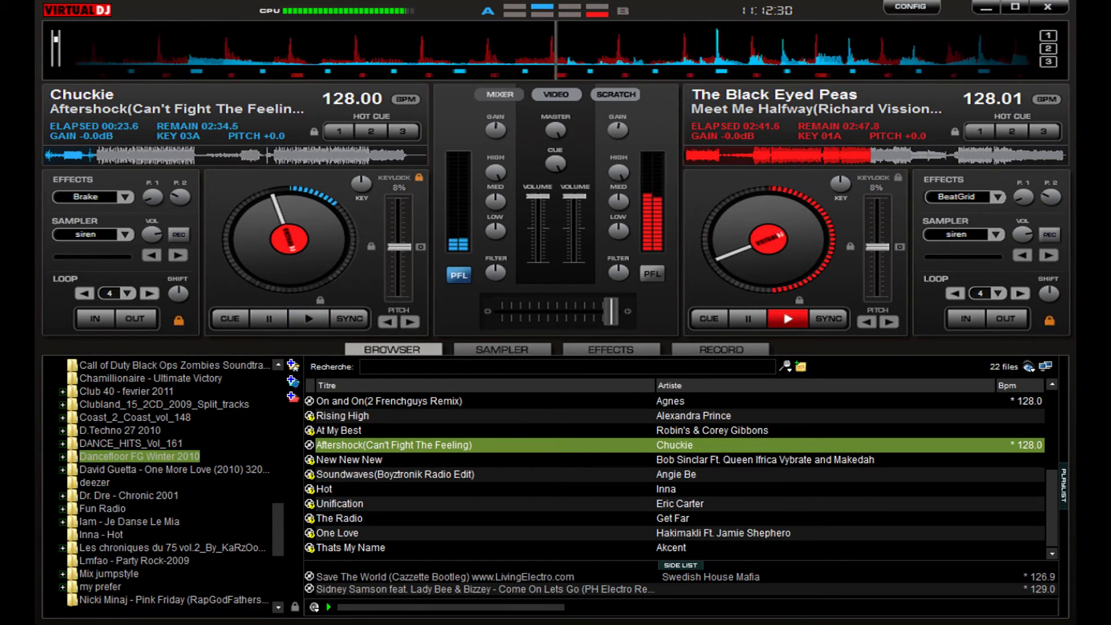
key("space")
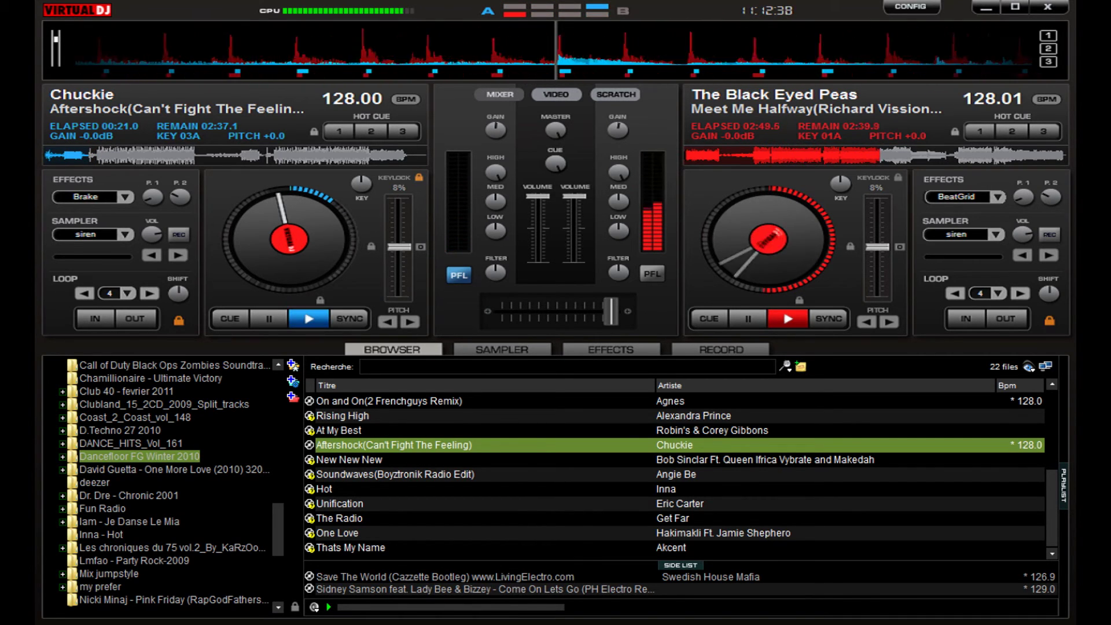
left_click(610, 349)
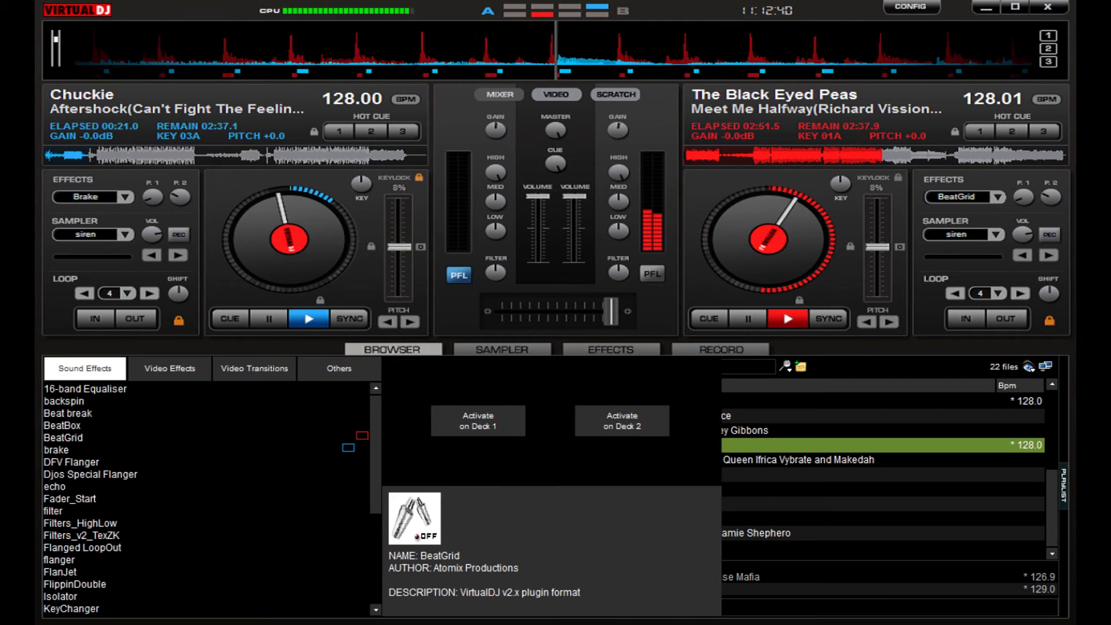
left_click(720, 350)
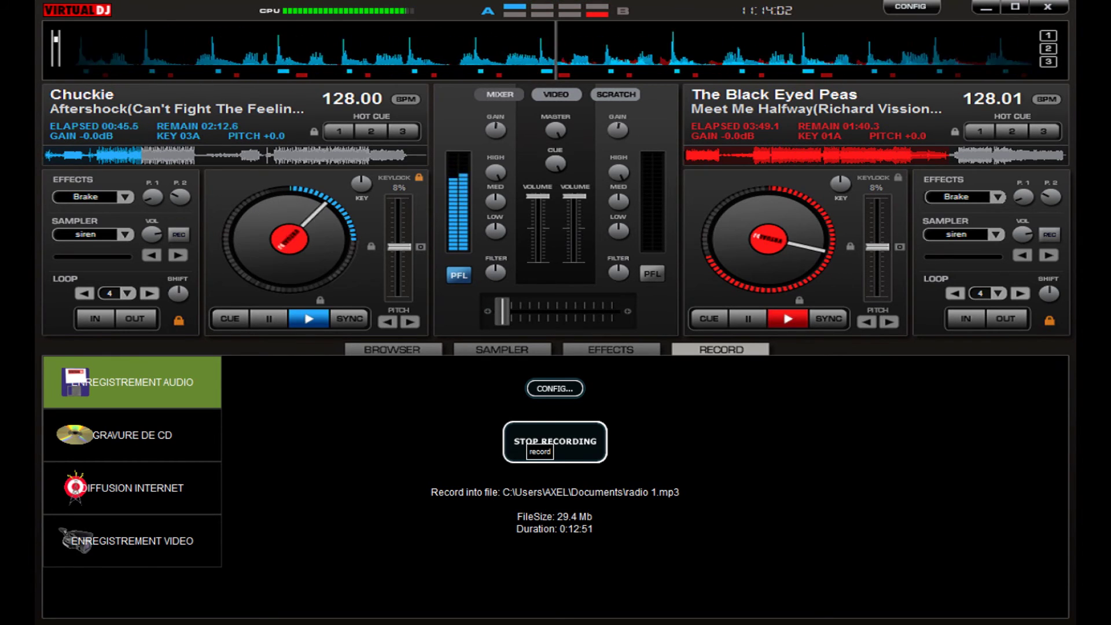
- Look over the sampler slots, the sound effects list and the track browser while deck A plays
left_click(611, 349)
left_click(501, 349)
left_click(611, 349)
left_click(502, 350)
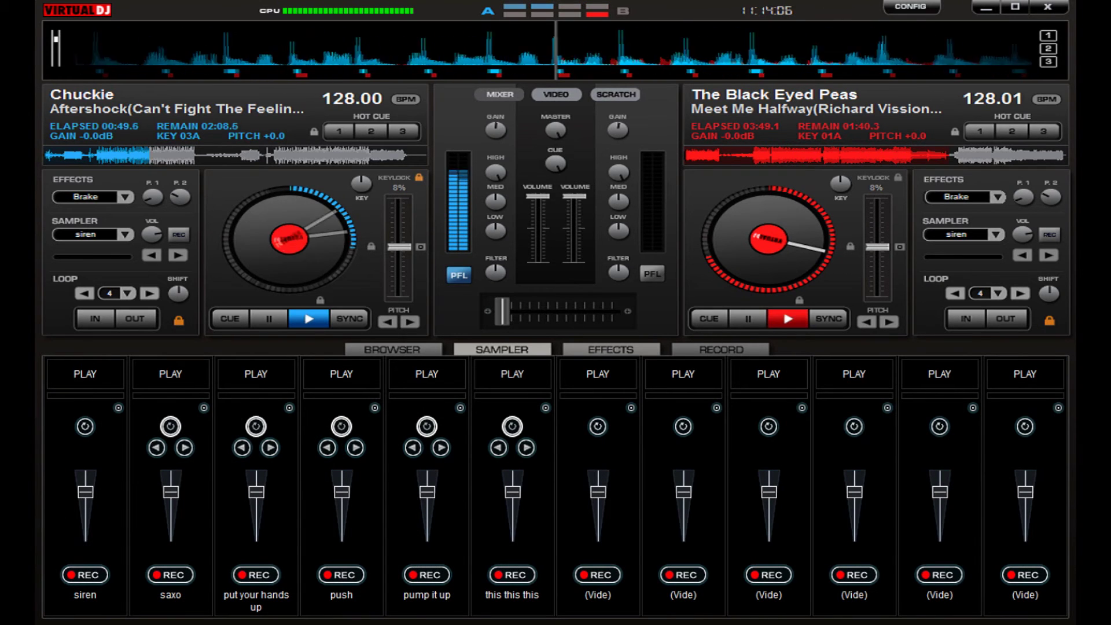
left_click(611, 349)
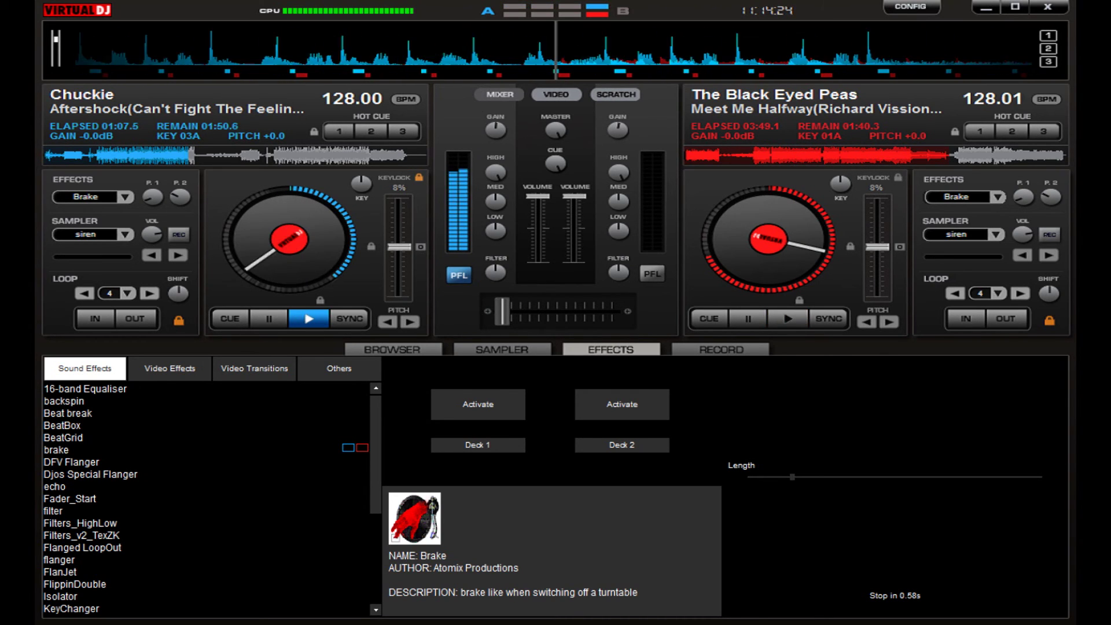
left_click(394, 349)
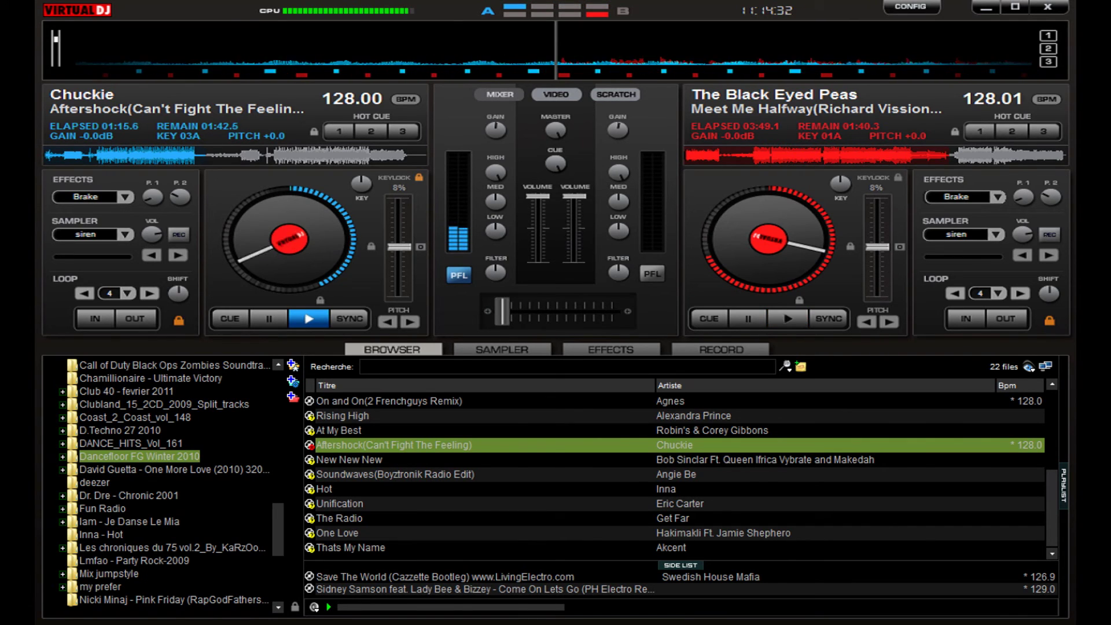
- Stop the audio recording of the mix into radio 1.mp3
left_click(721, 349)
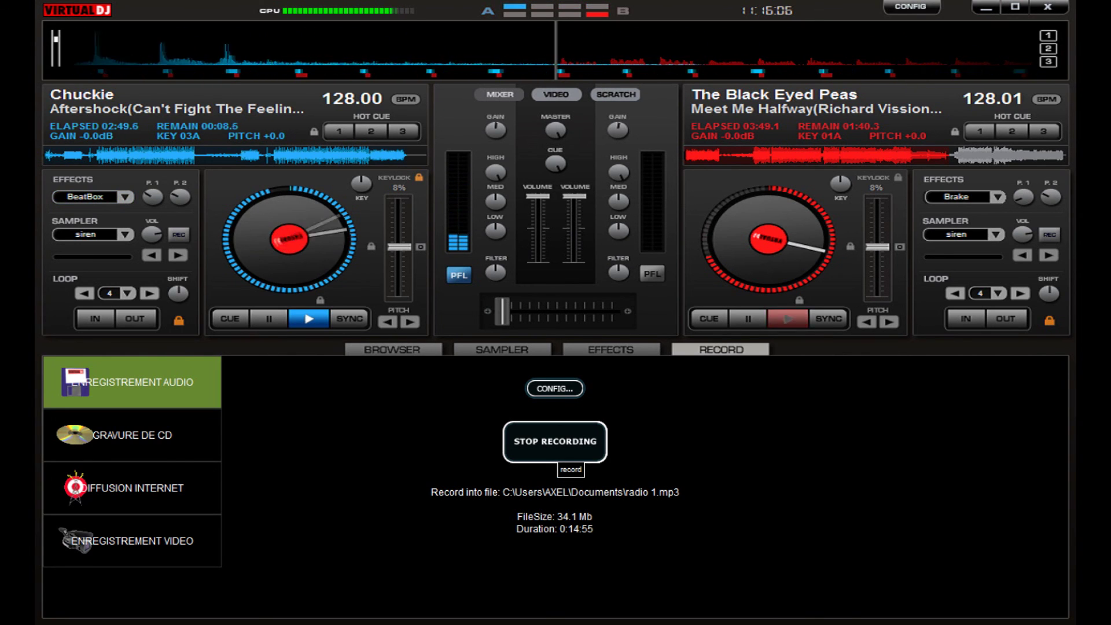
left_click(557, 450)
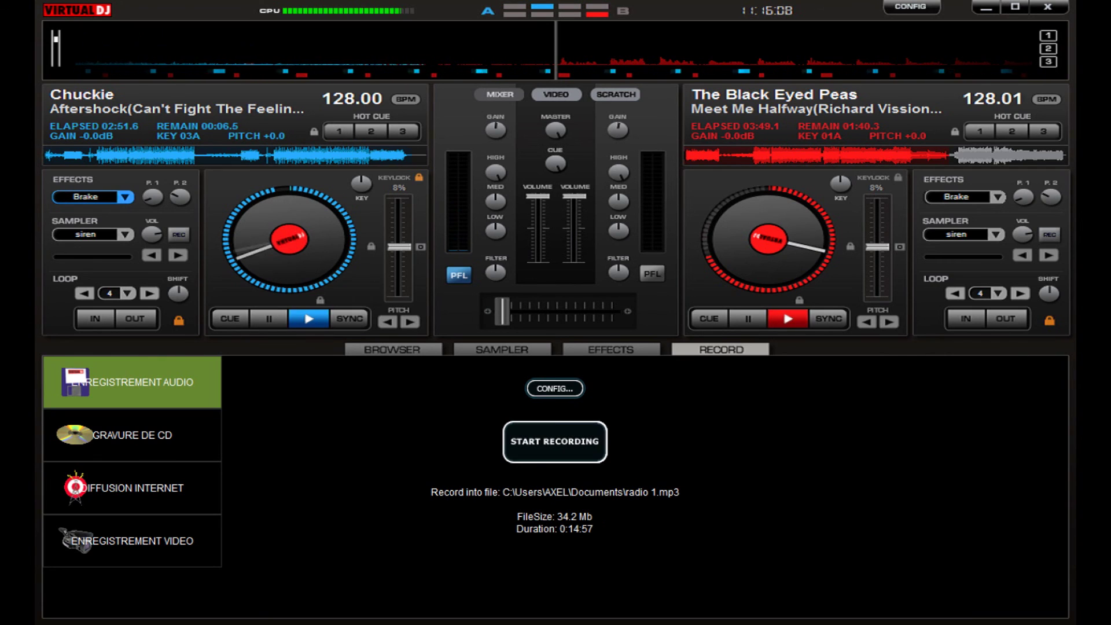